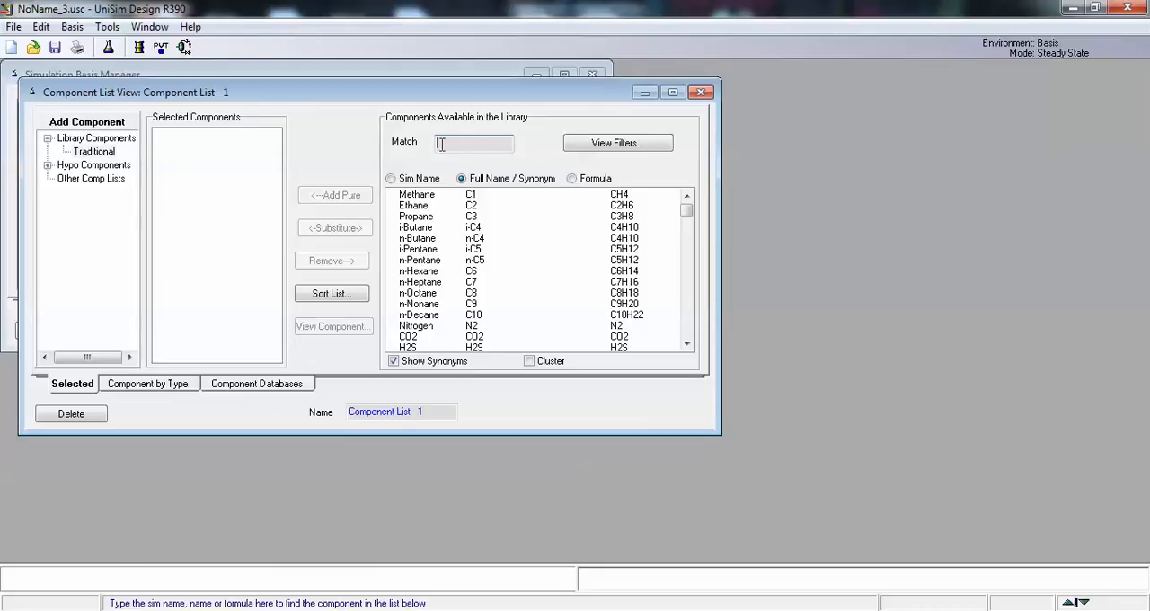
Step: Add methane and ethane from the library to Component List - 1 and close the list
double_click(426, 195)
double_click(424, 196)
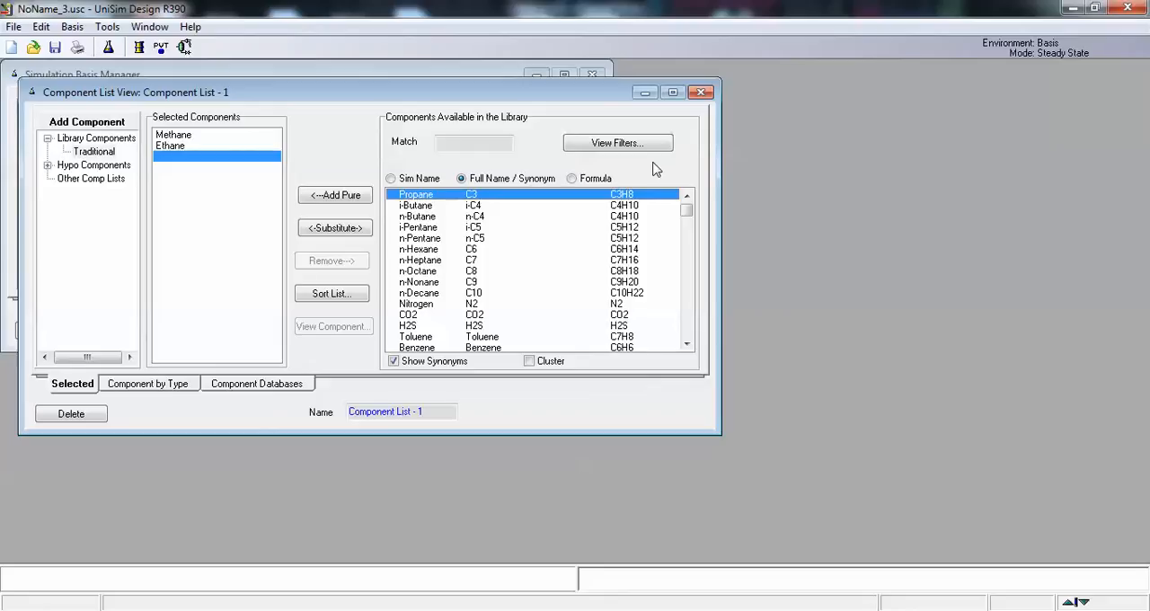
click(701, 91)
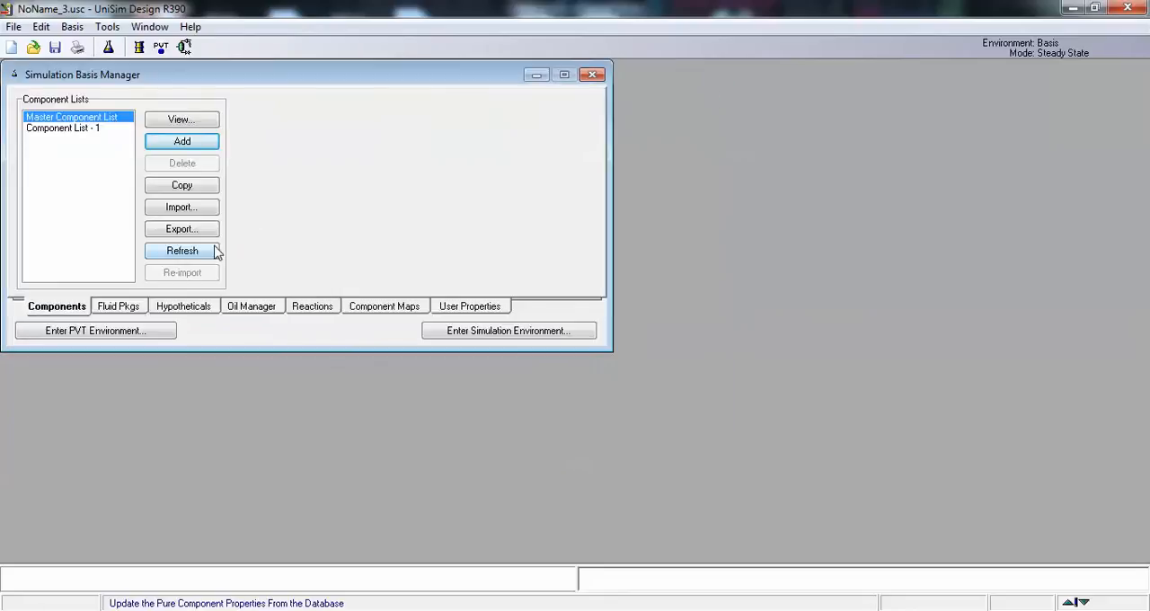
Step: Add a fluid package that uses the Peng-Robinson property package with Component List - 1
click(126, 308)
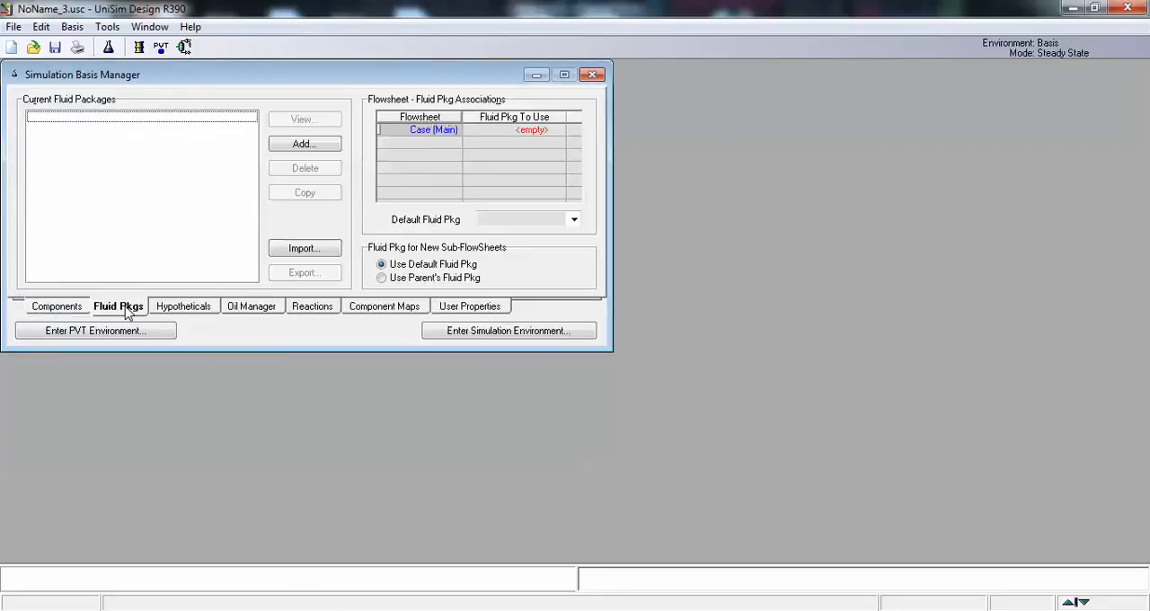
click(301, 144)
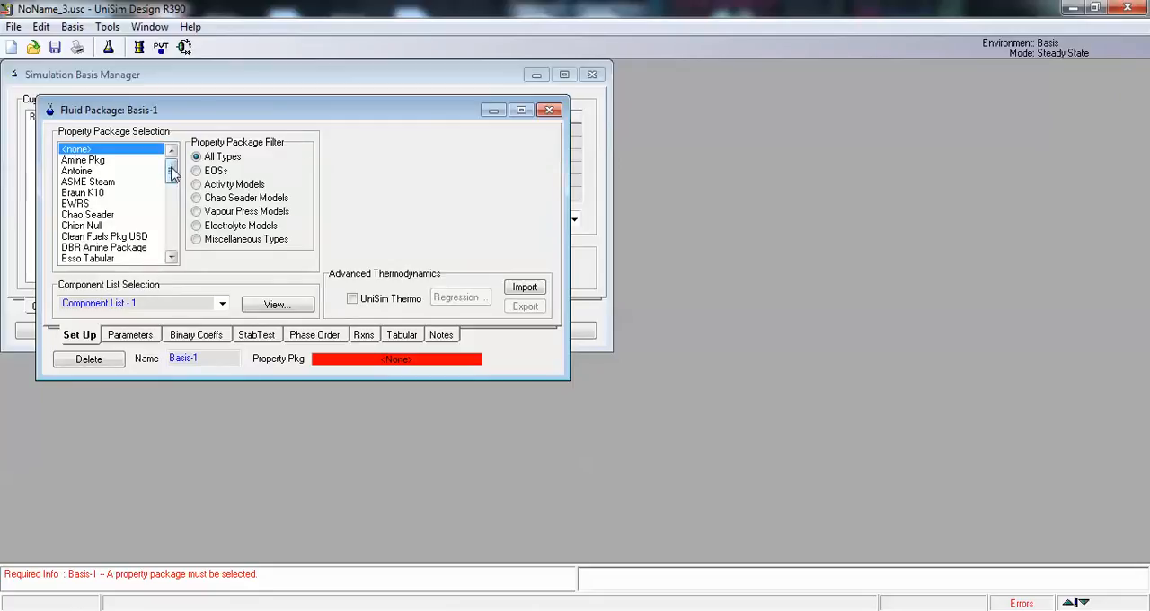
drag(170, 171, 172, 244)
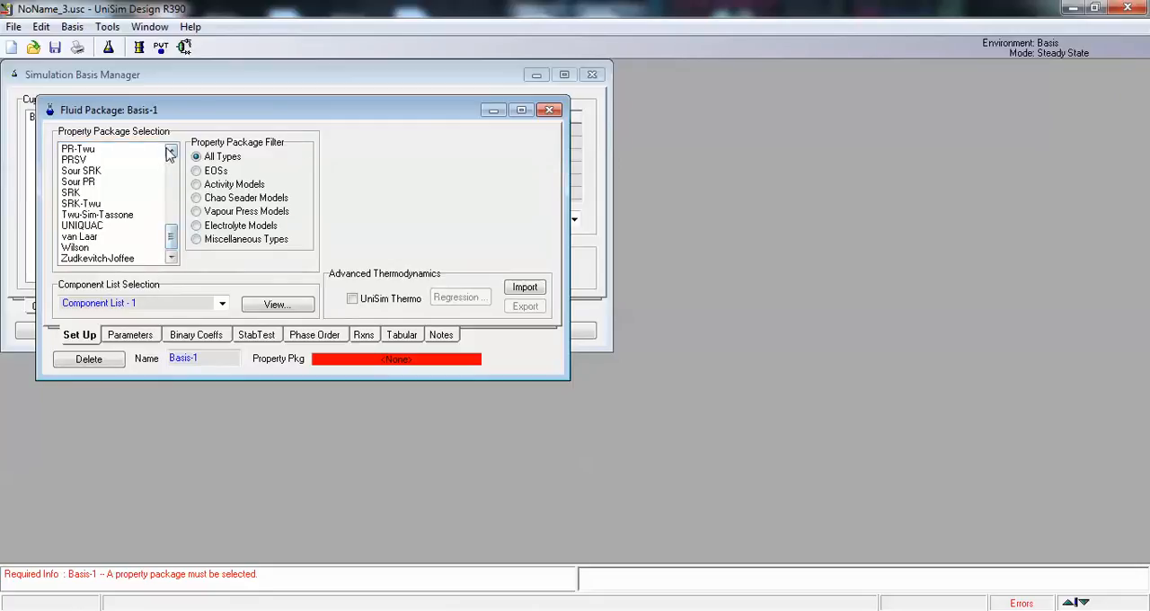
click(170, 153)
click(171, 152)
click(118, 164)
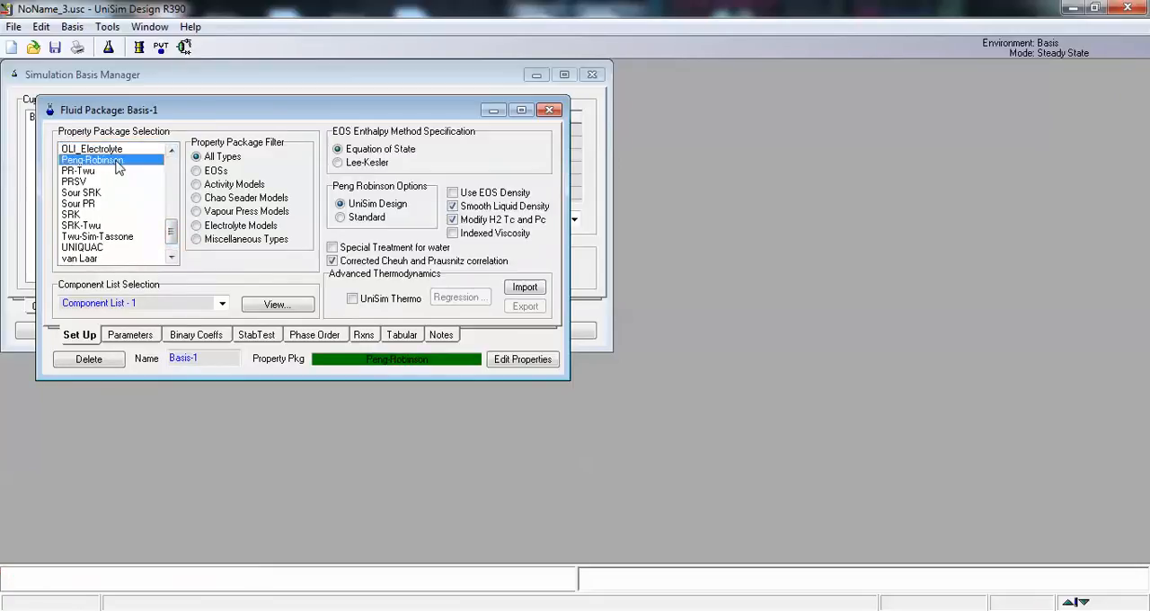
click(552, 111)
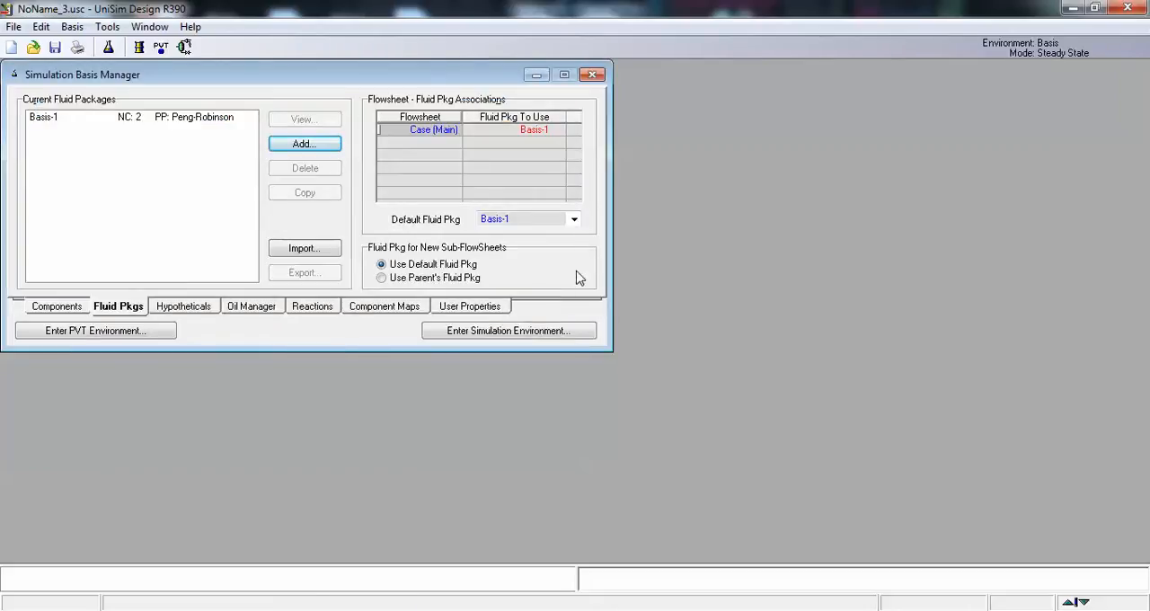
Step: Enter the simulation environment and place a material stream on the empty flowsheet
click(492, 331)
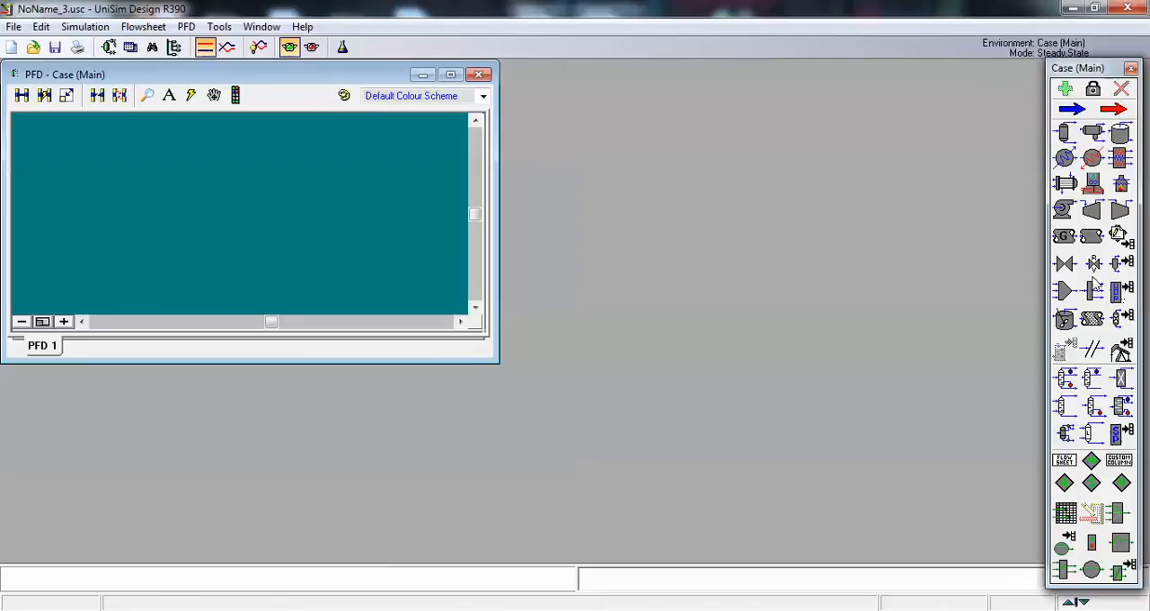
click(1069, 115)
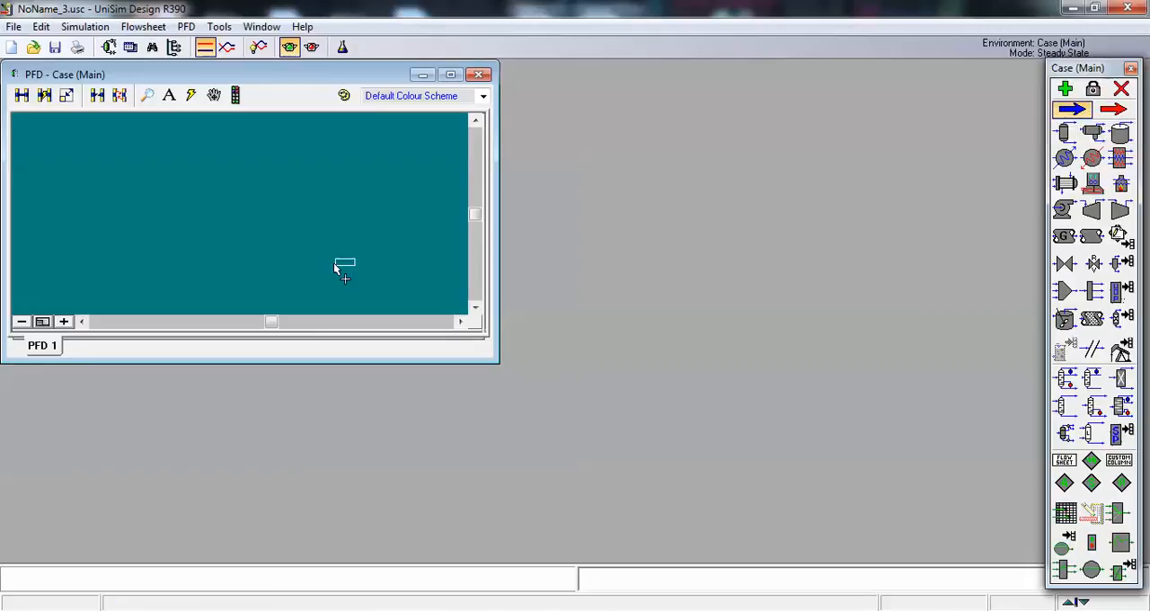
click(132, 209)
Step: Enlarge the material stream's arrow symbol and the PFD window
click(65, 95)
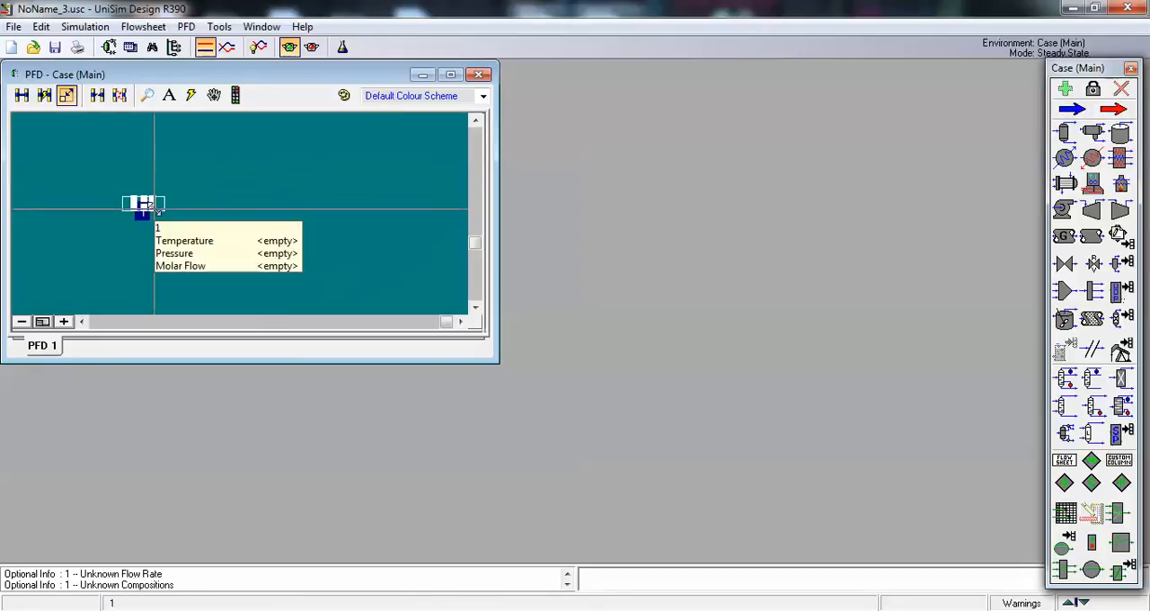
drag(152, 218, 232, 224)
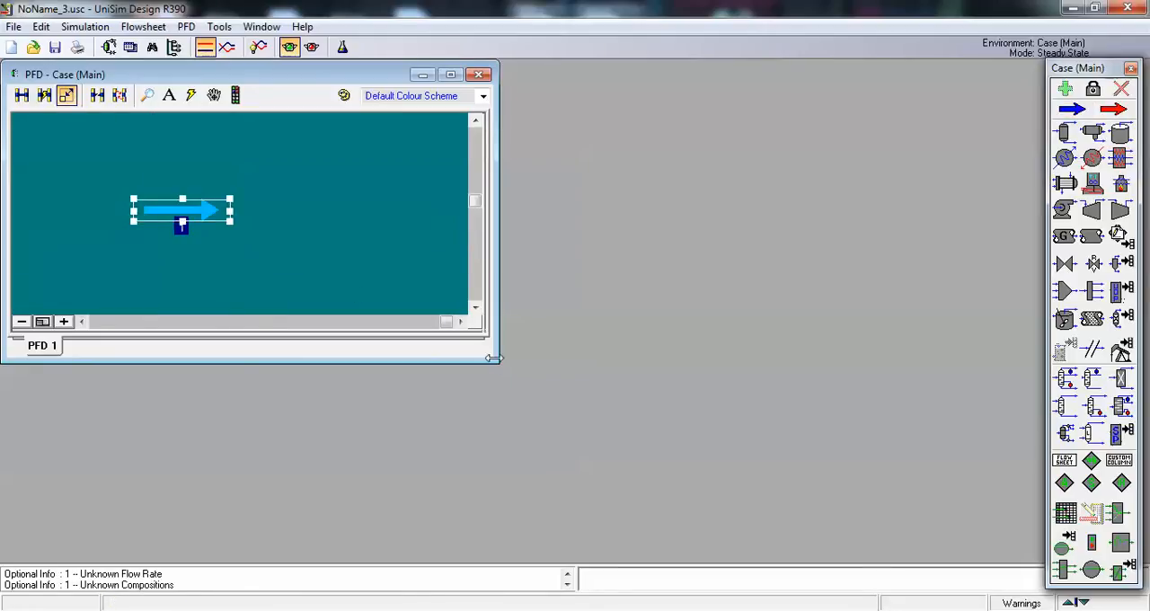
drag(496, 361, 800, 518)
click(172, 325)
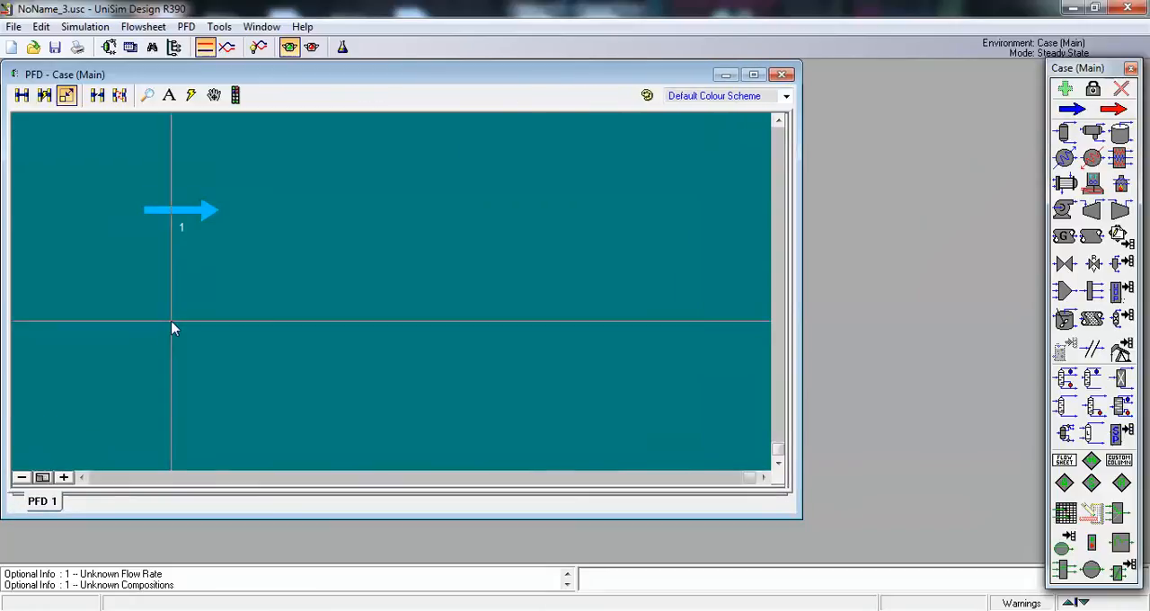
Step: Set stream 1's temperature to 35 C and its pressure to the equivalent of 2000 kPa
double_click(183, 214)
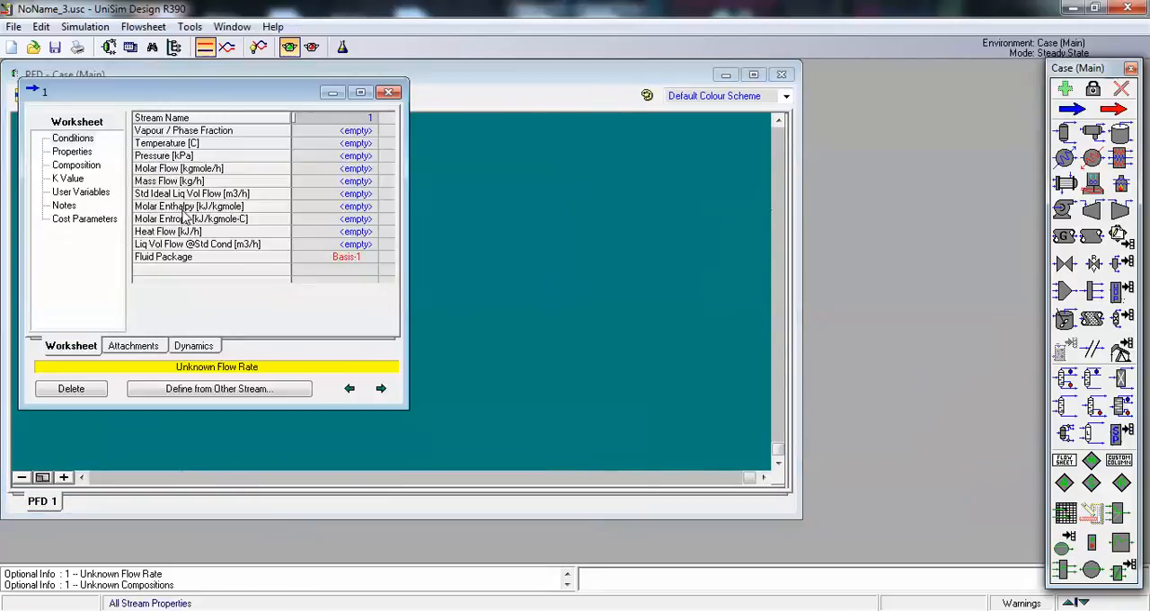
click(315, 146)
text(35)
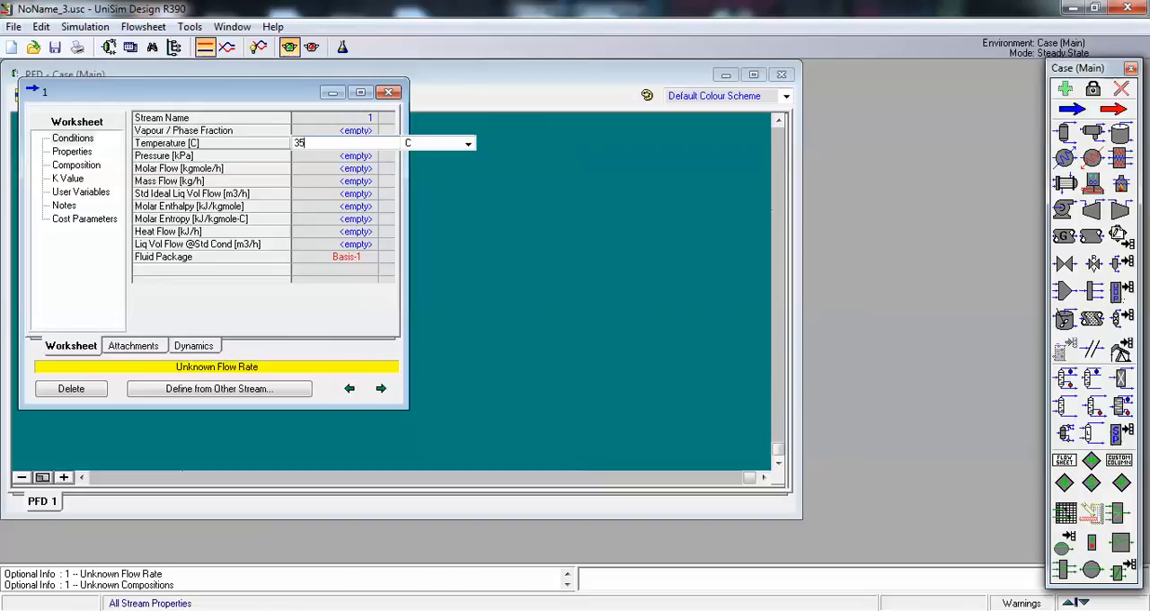
key(Return)
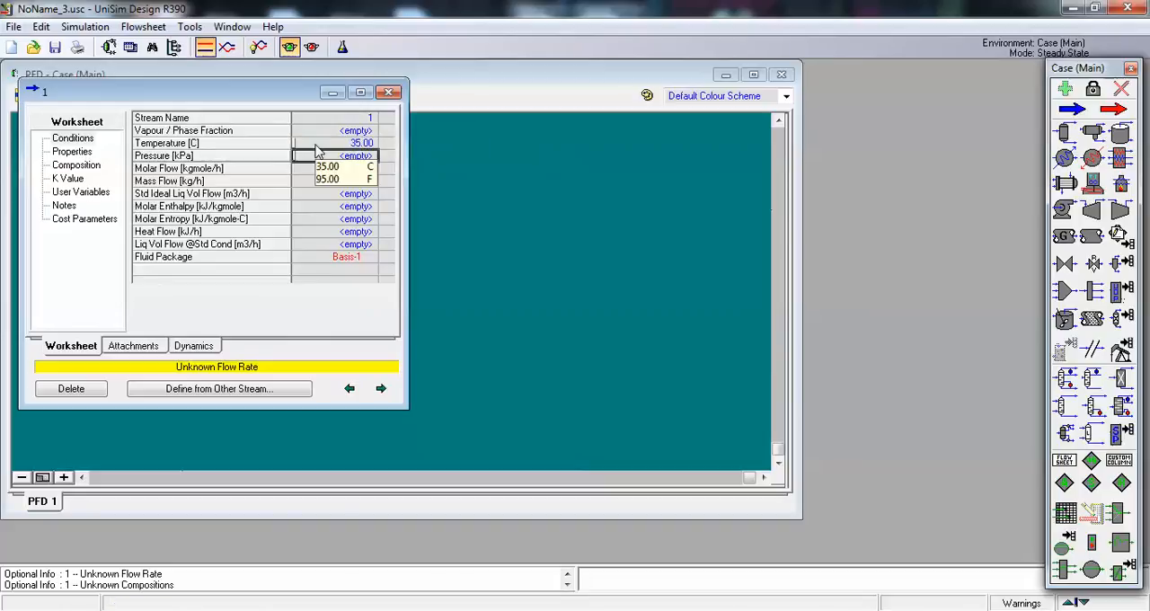
text(20)
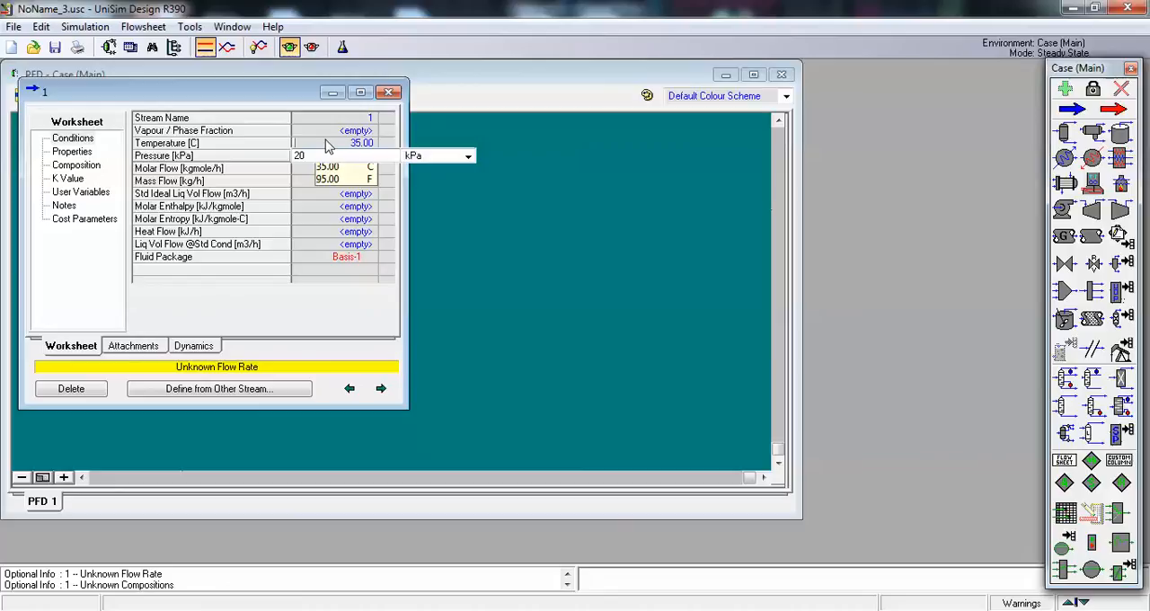
click(471, 157)
click(409, 213)
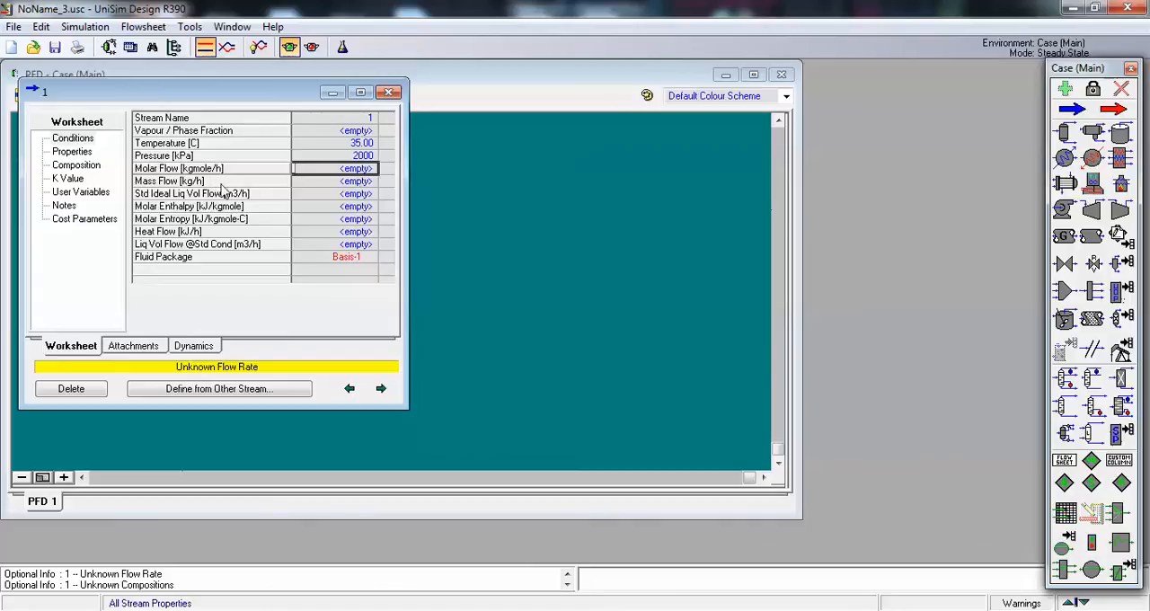
Step: Set stream 1's mass flow to 100 kg/h
click(358, 182)
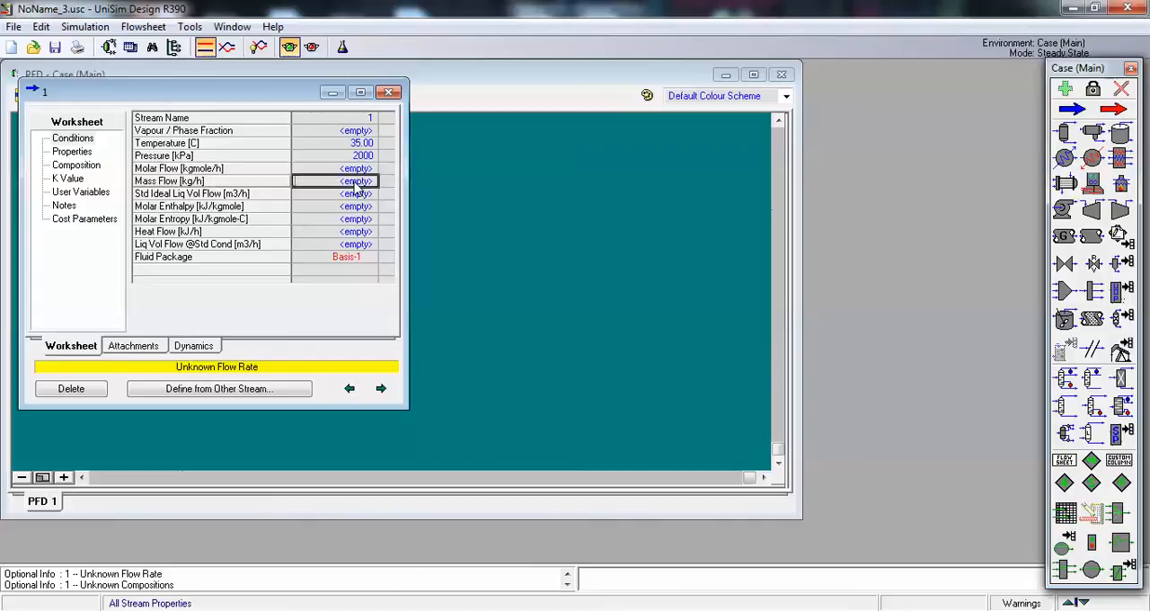
text(100)
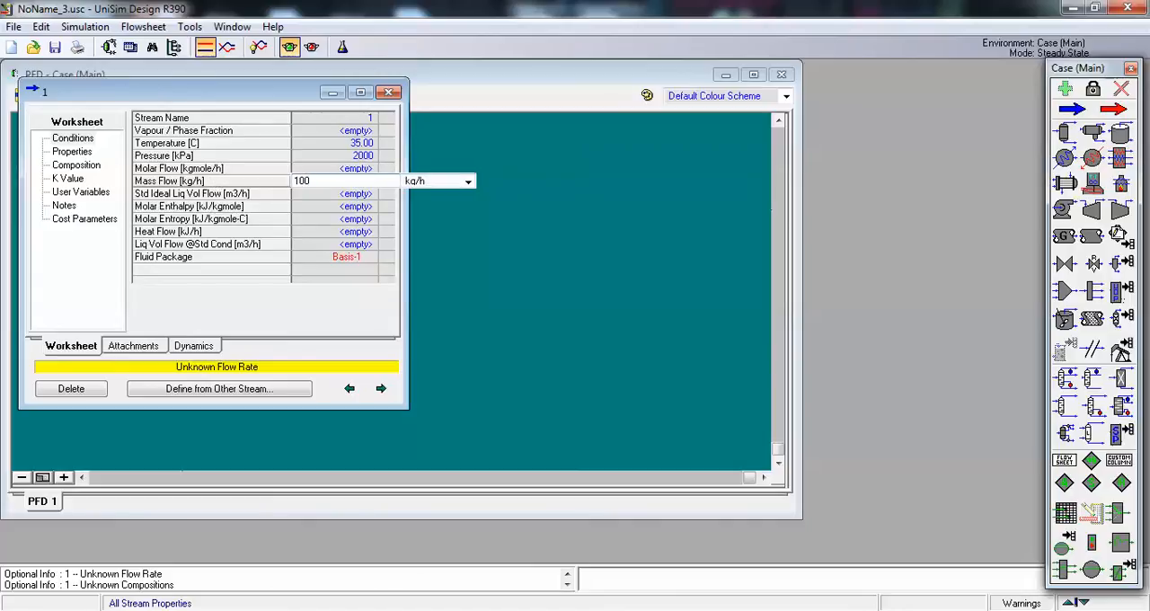
key(Return)
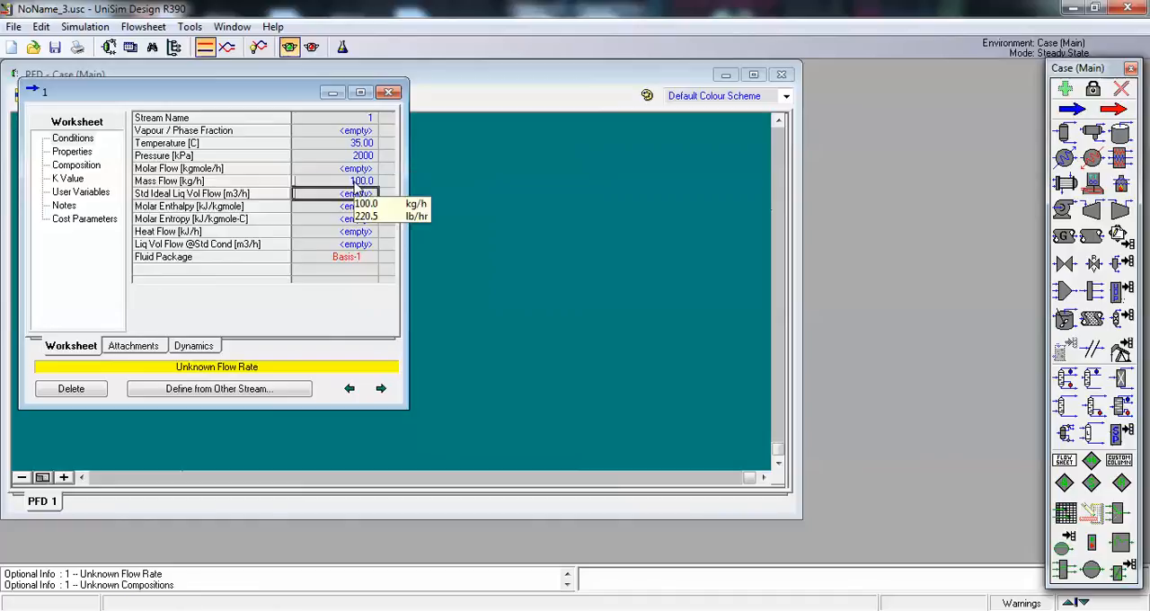
Step: Change the compositional basis of stream 1 to mass fractions
click(79, 166)
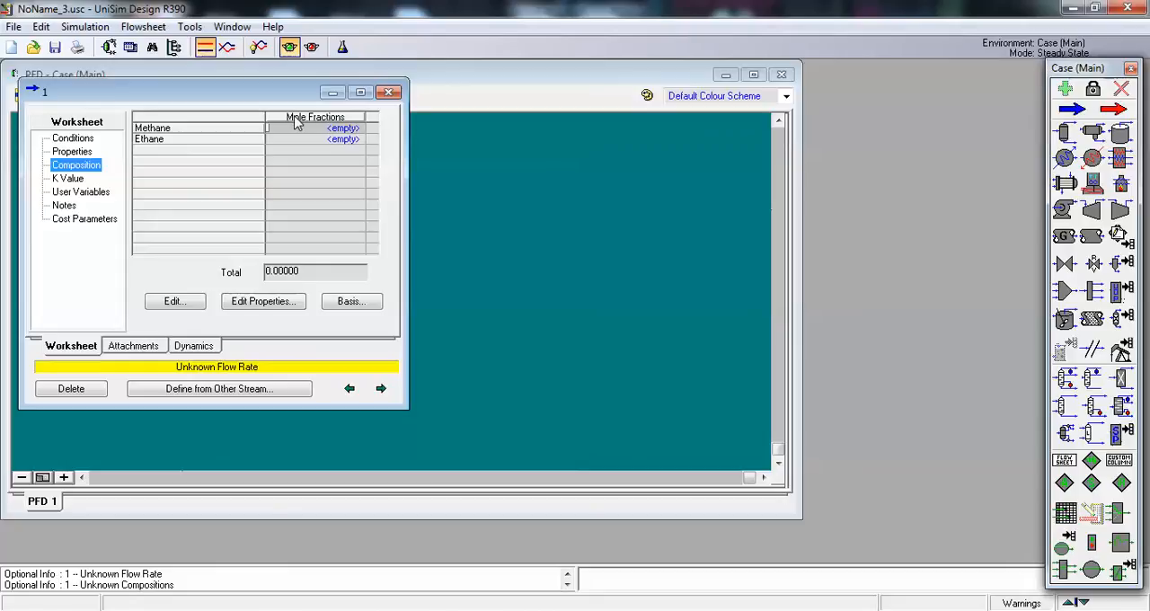
click(367, 305)
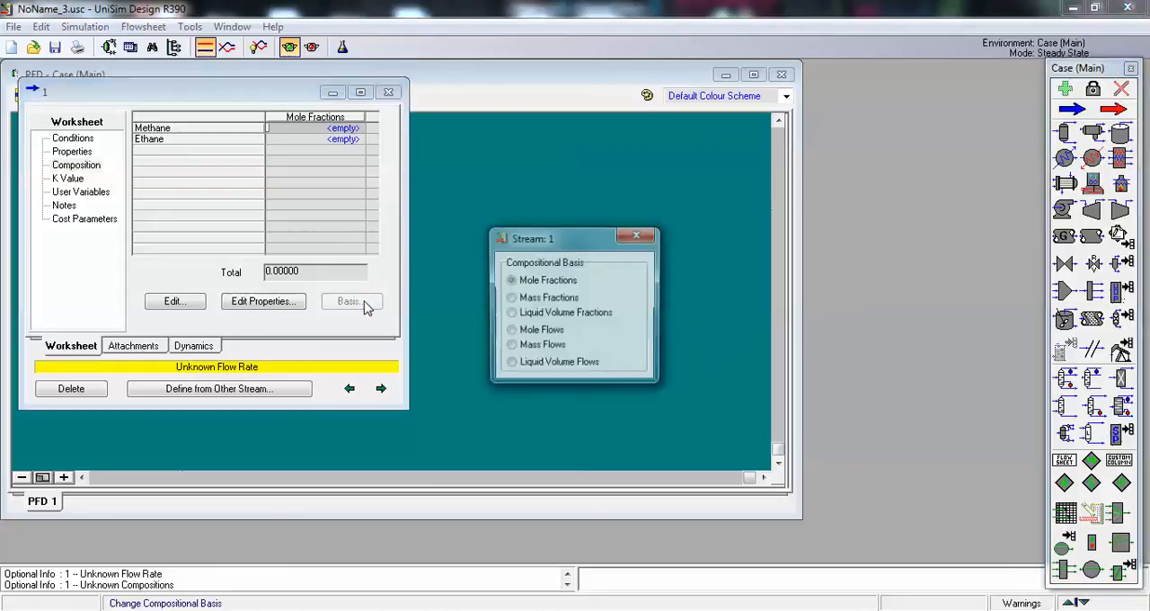
click(550, 299)
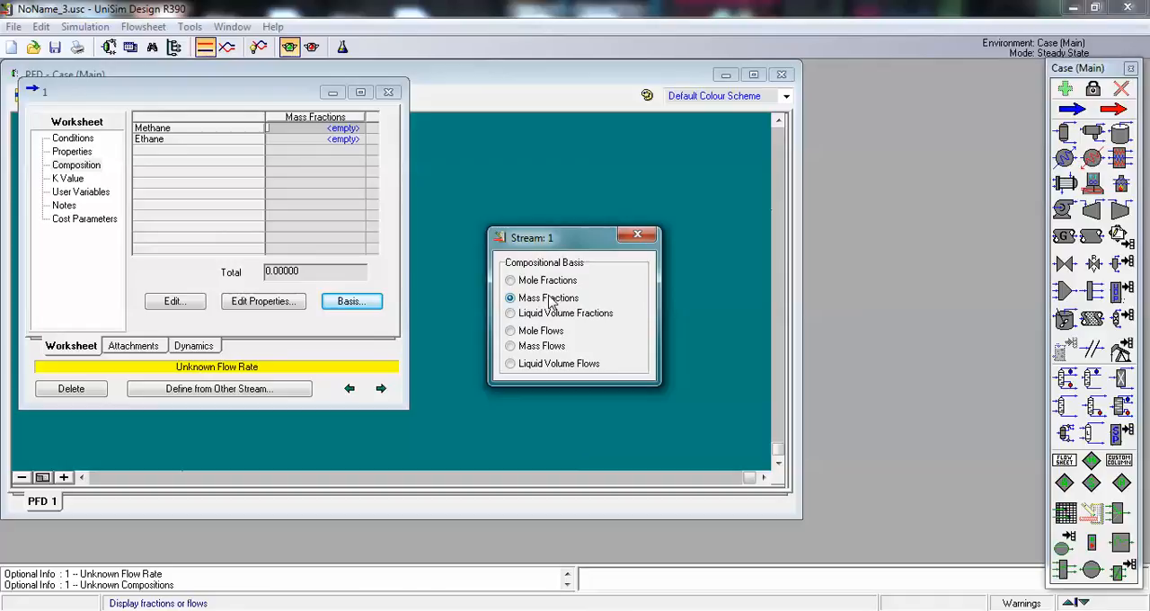
click(637, 234)
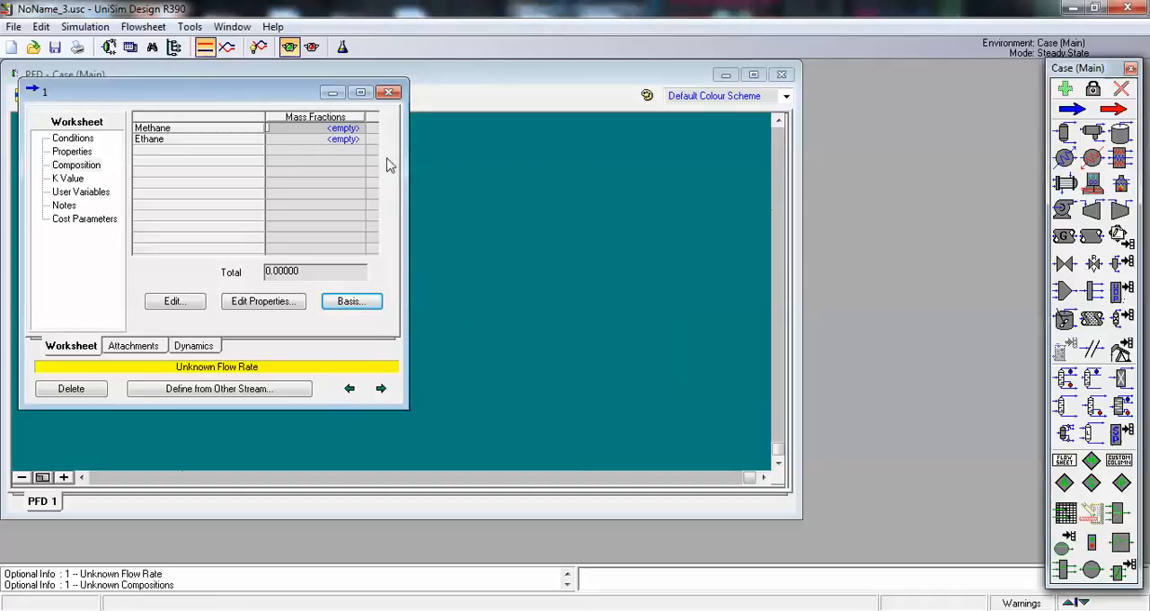
Step: Enter stream 1's composition as mass fractions of 0.6 methane and 0.4 ethane, and close the stream's properties
click(302, 129)
text(0.)
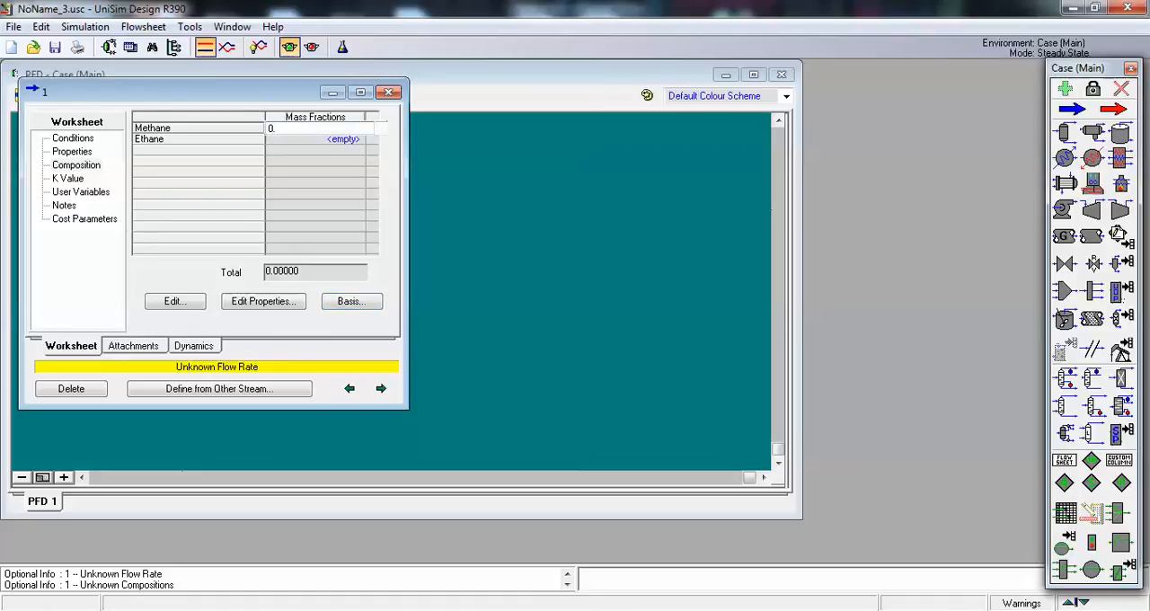
text(6)
key(Return)
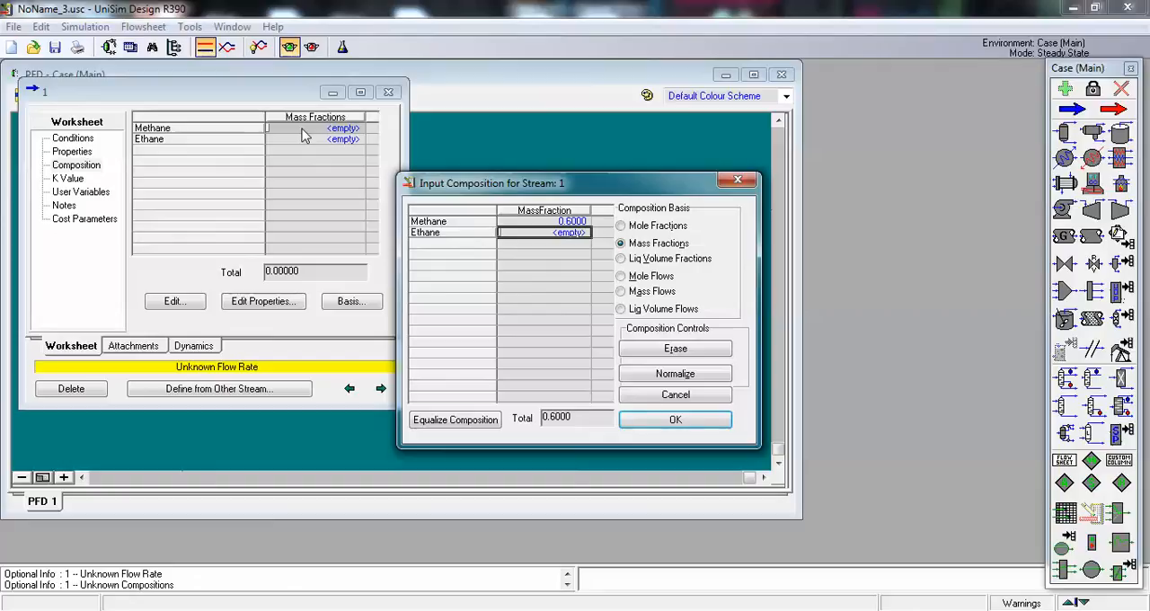
text(0.4)
key(Return)
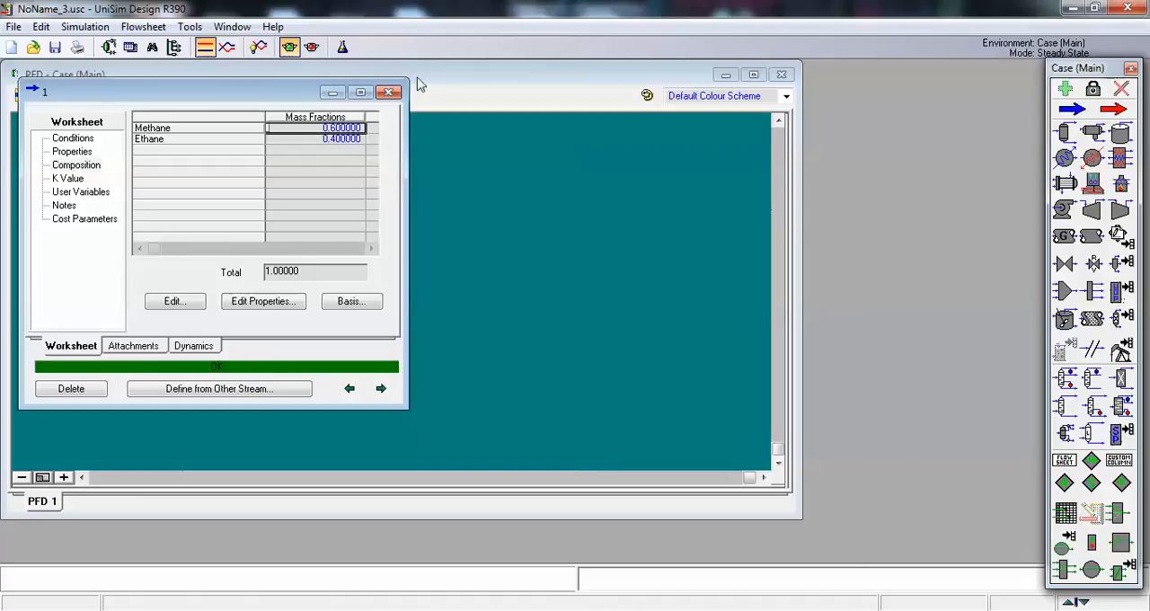
click(388, 92)
click(185, 274)
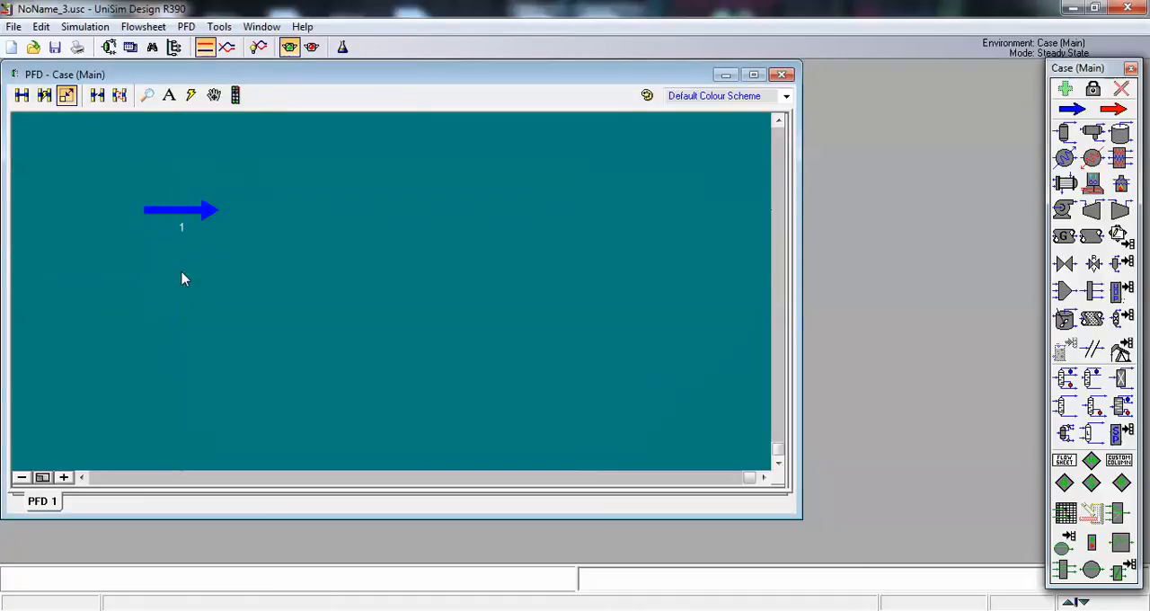
Step: Place a compressor on the flowsheet just downstream of stream 1
mouse_move(197, 216)
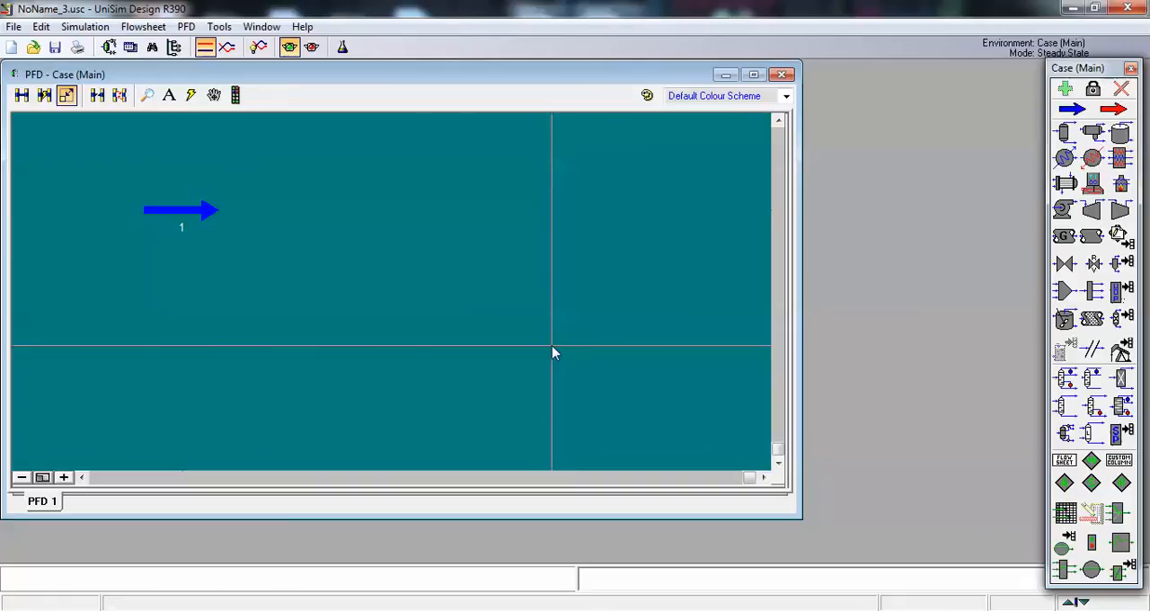
click(1120, 211)
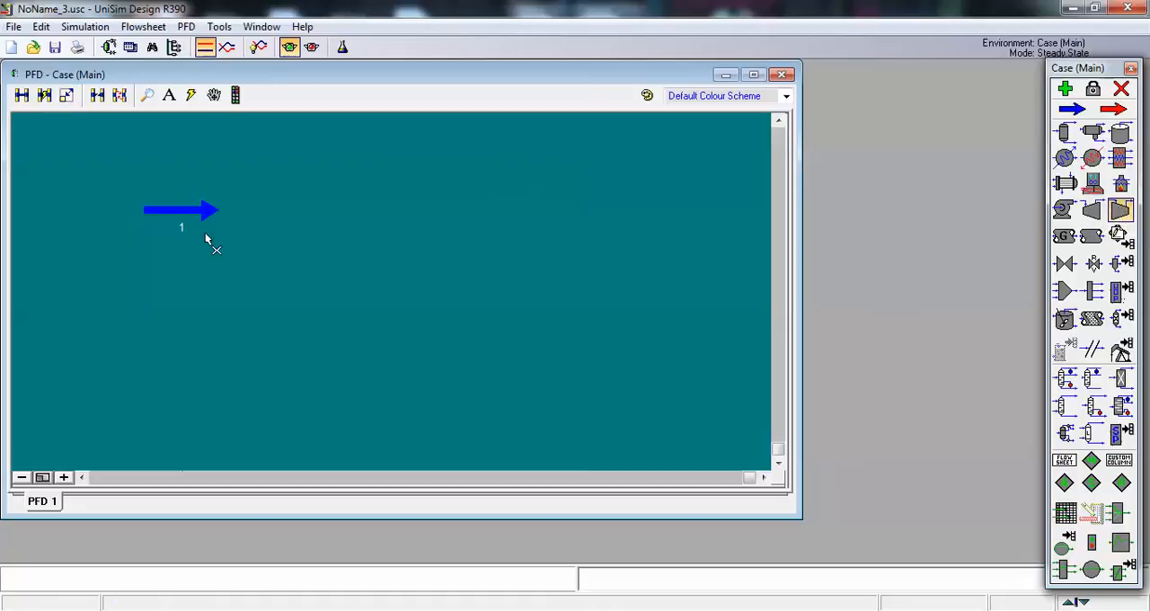
click(242, 225)
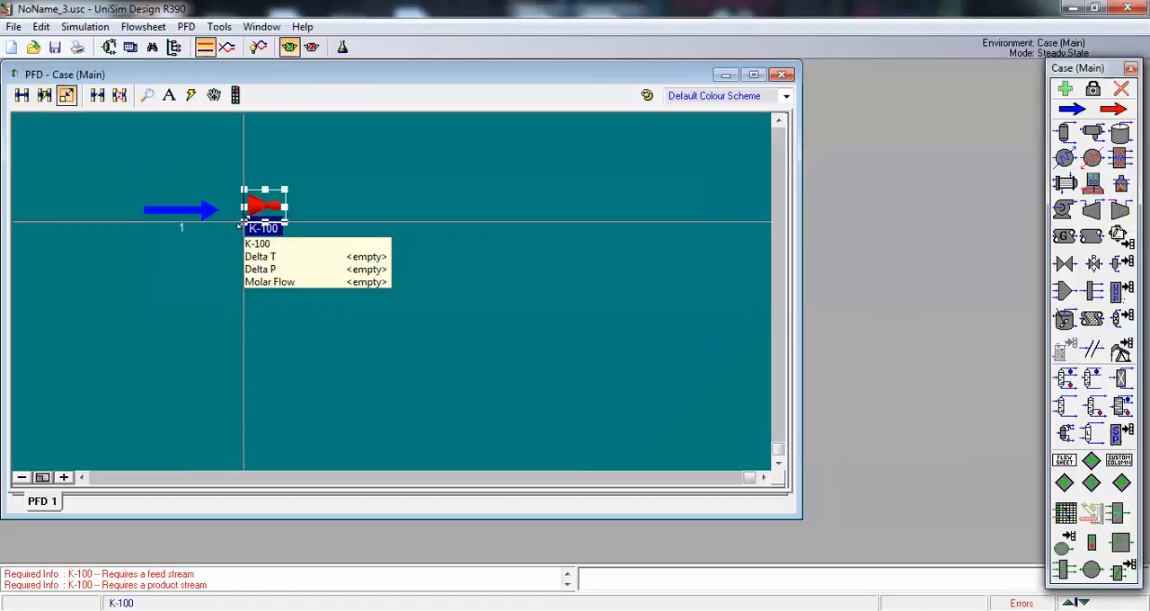
click(208, 267)
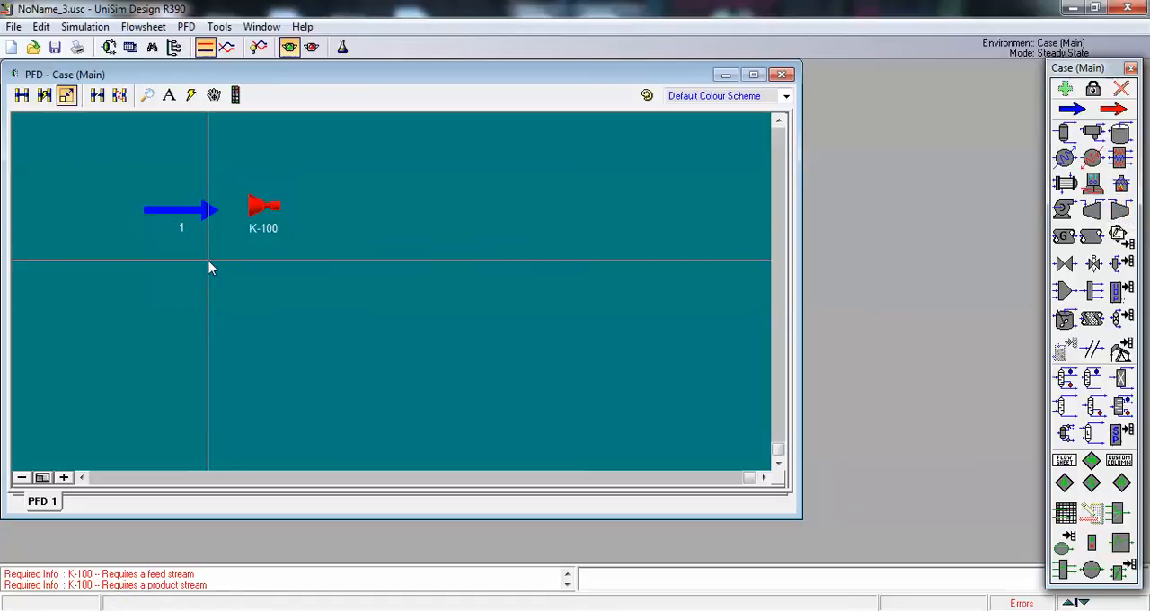
Step: Connect stream 1 to the compressor K-100 as its feed and create a product stream from its outlet
key(ctrl)
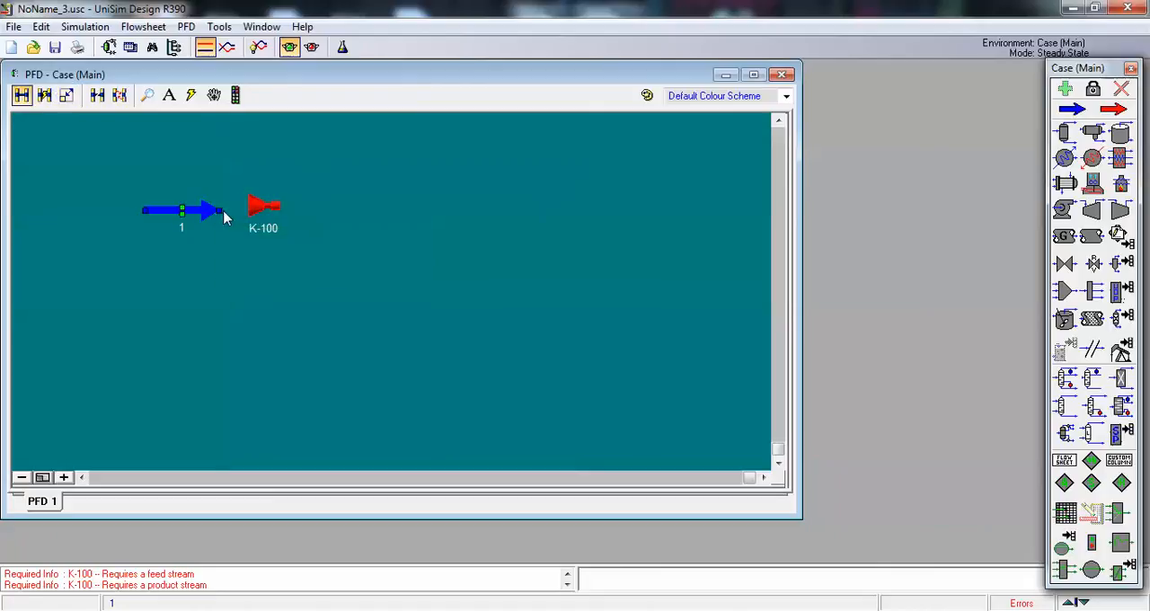
drag(220, 211, 251, 206)
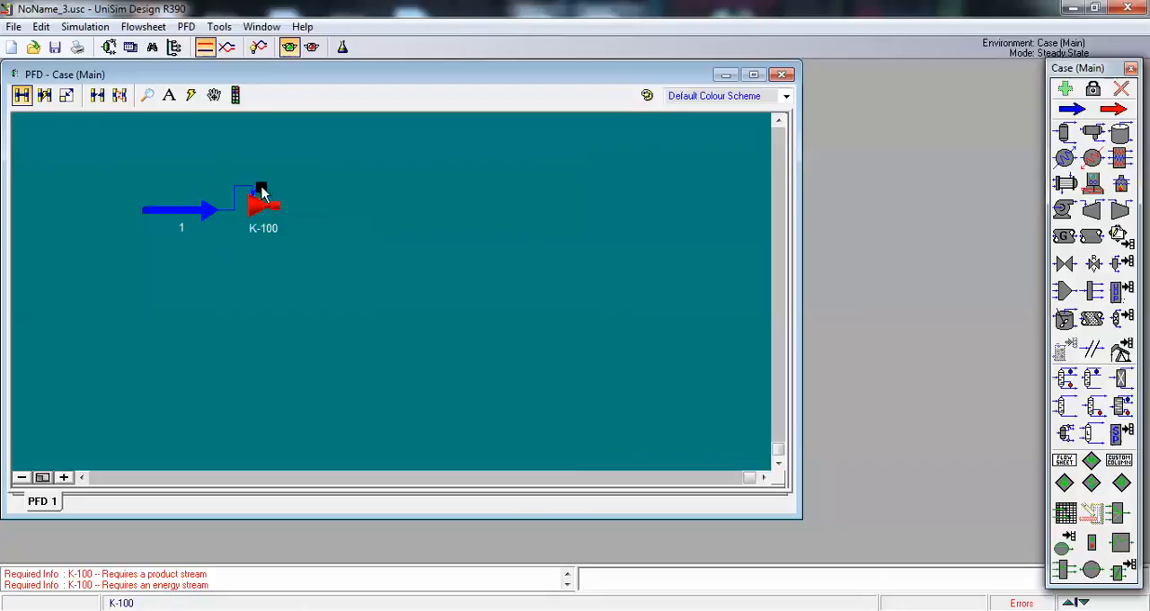
drag(260, 191, 341, 179)
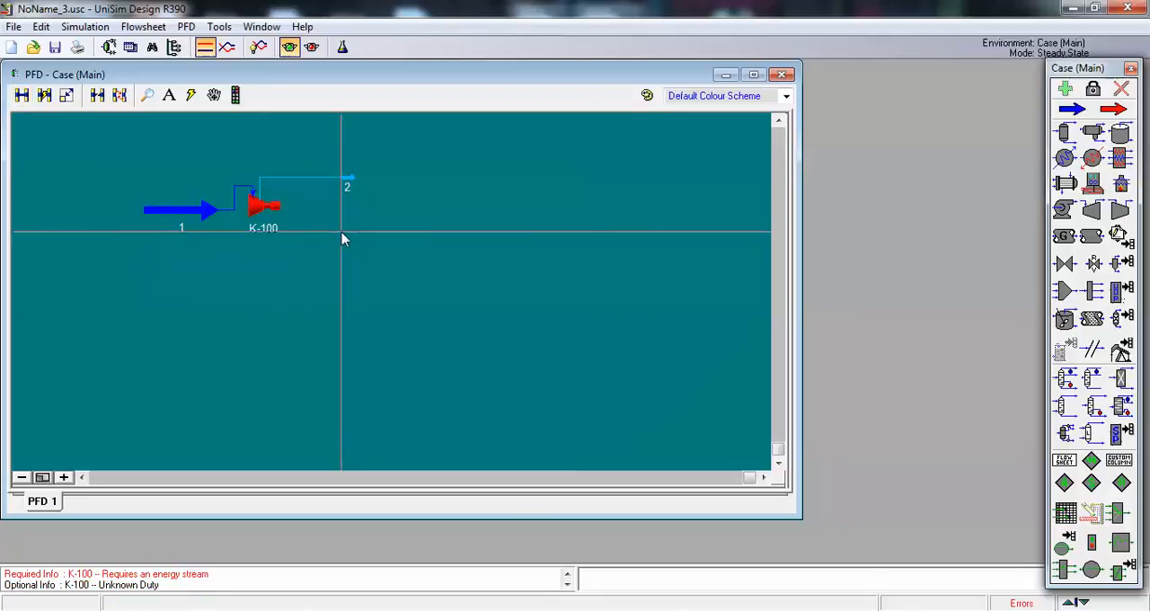
Step: Create an energy stream attached to the applied-energy connection of compressor K-100
key(ctrl)
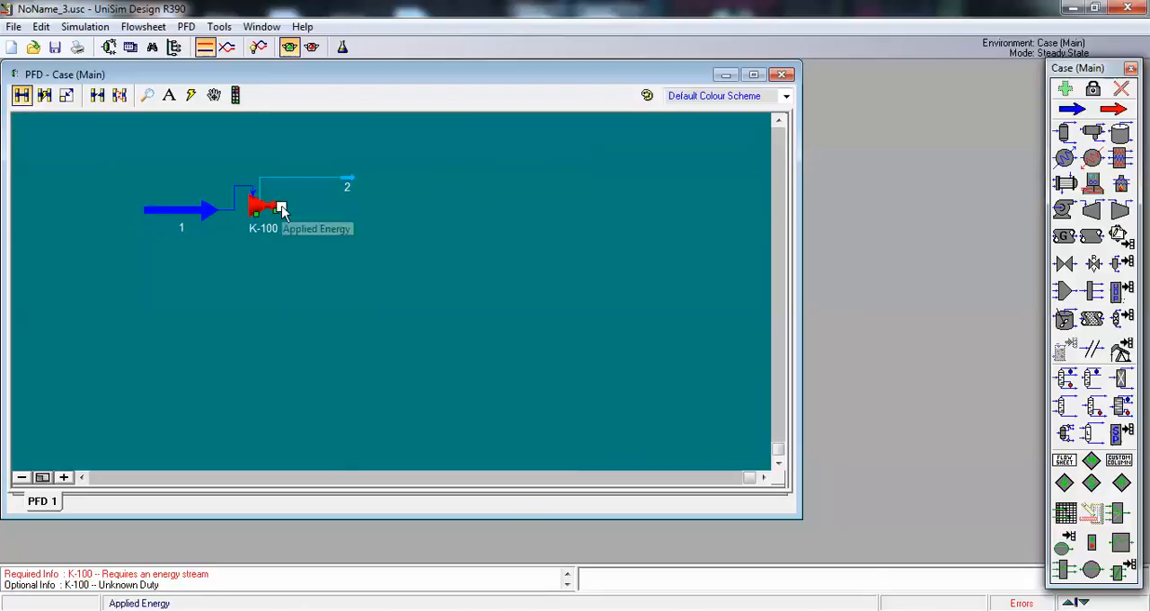
drag(281, 210, 347, 213)
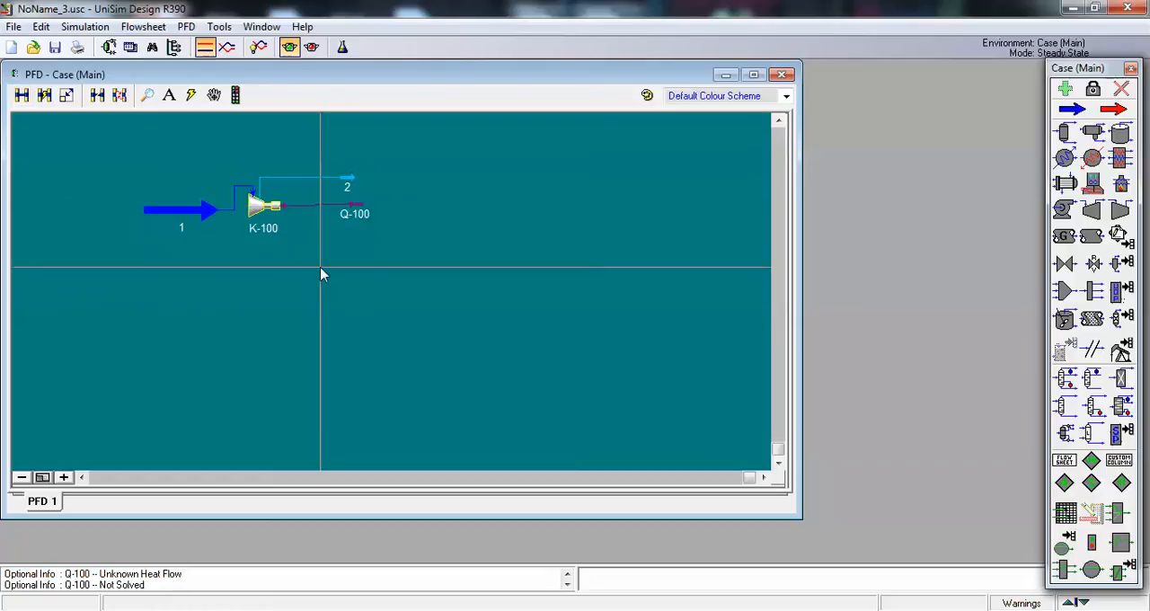
Step: Set the pressure of the compressor's product stream 2 to 50 bar and close the stream's properties
mouse_move(329, 177)
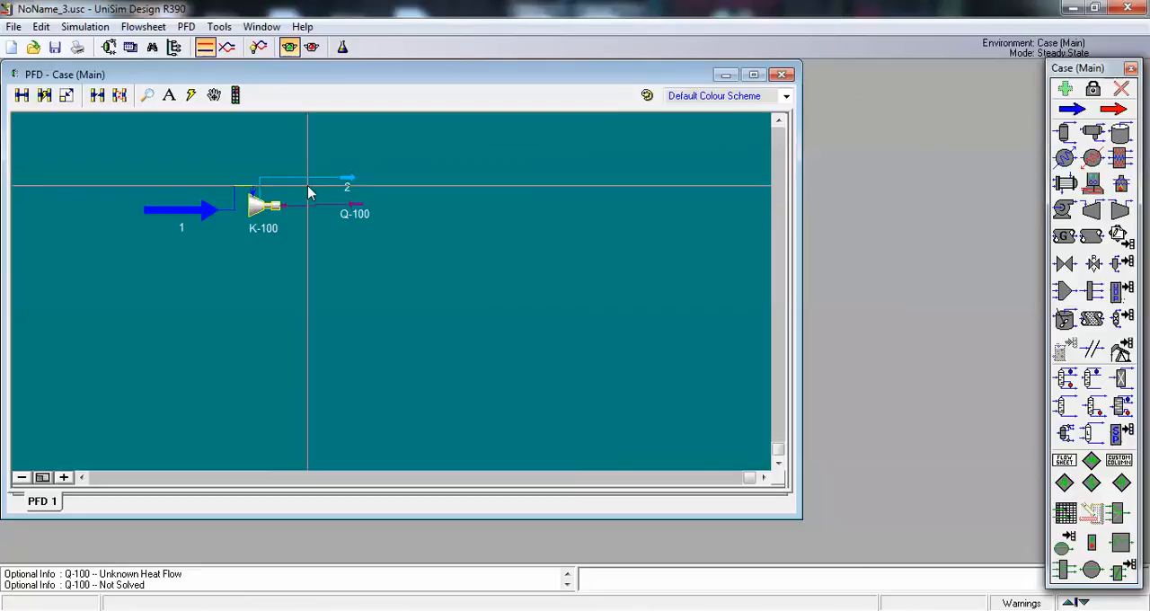
double_click(329, 180)
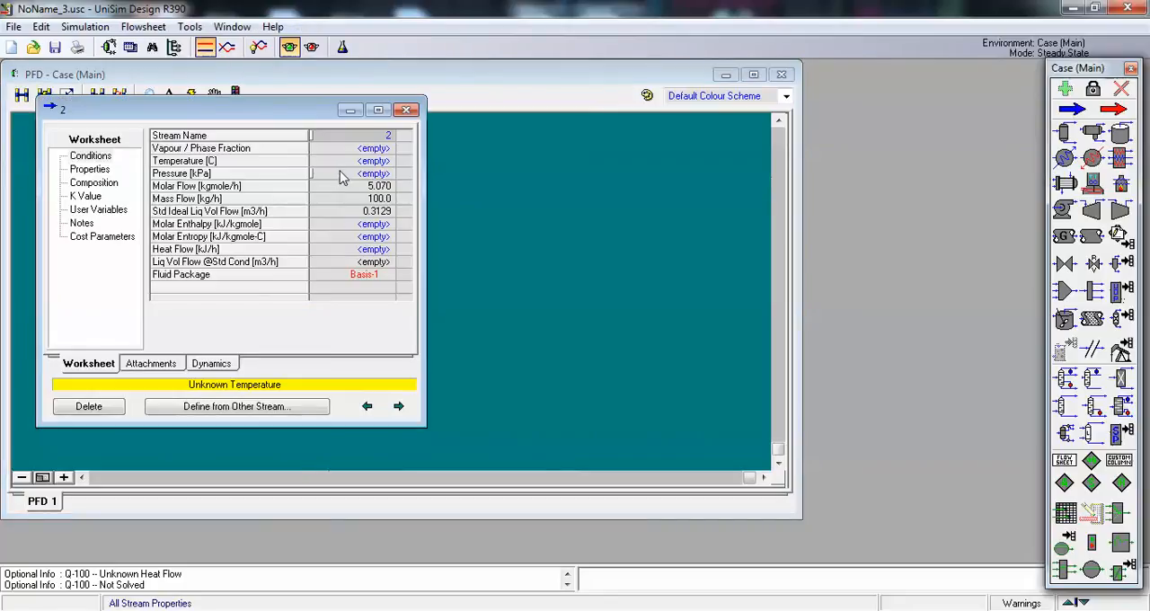
click(341, 175)
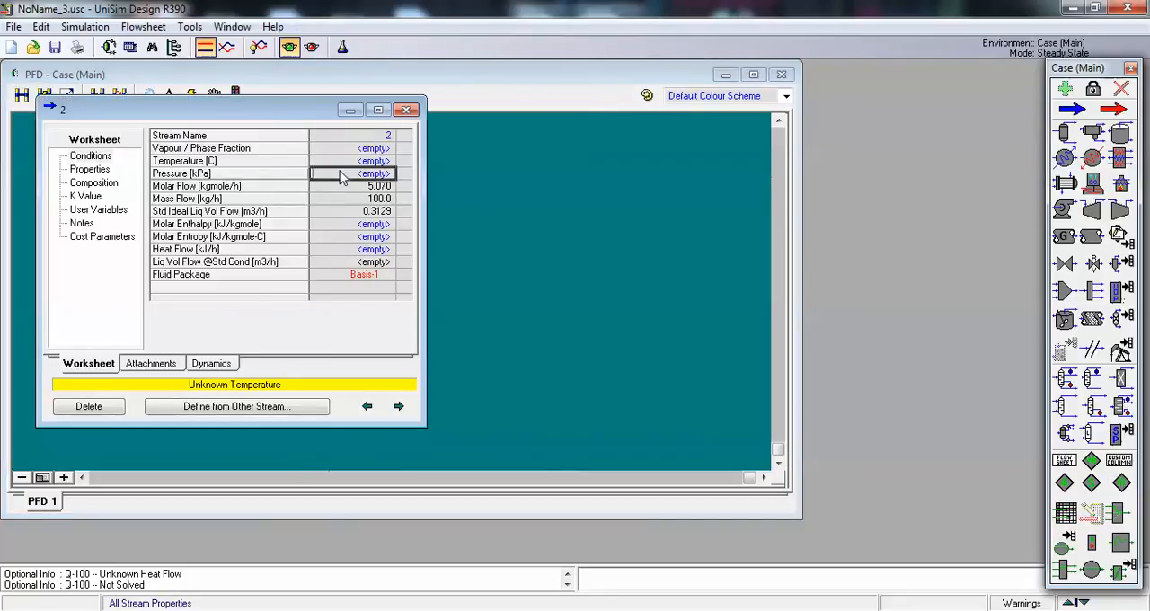
text(50)
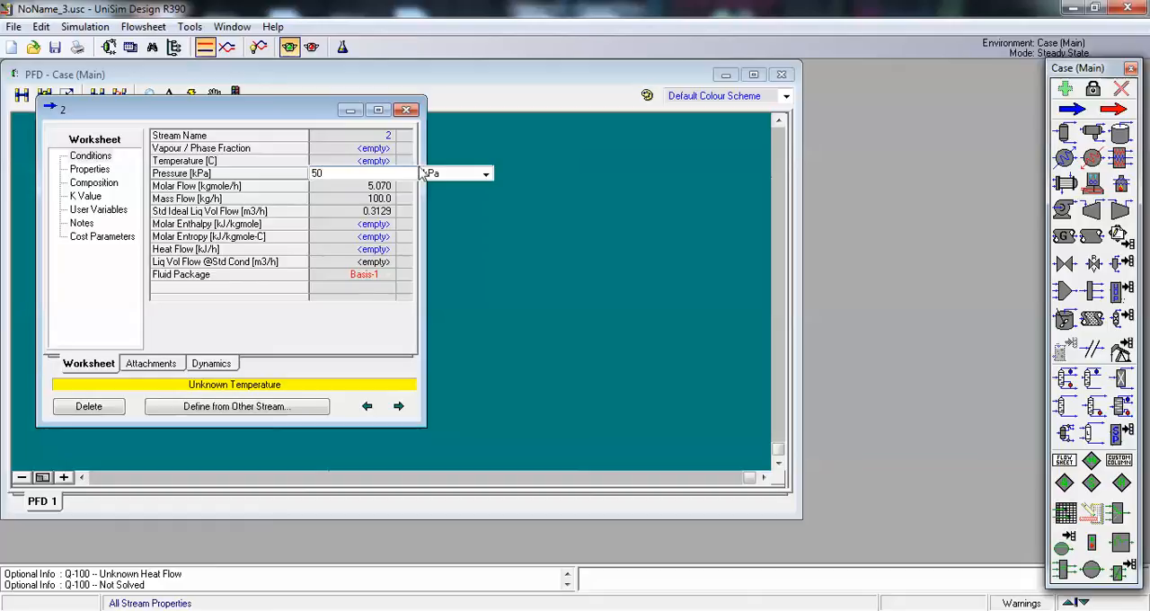
click(485, 175)
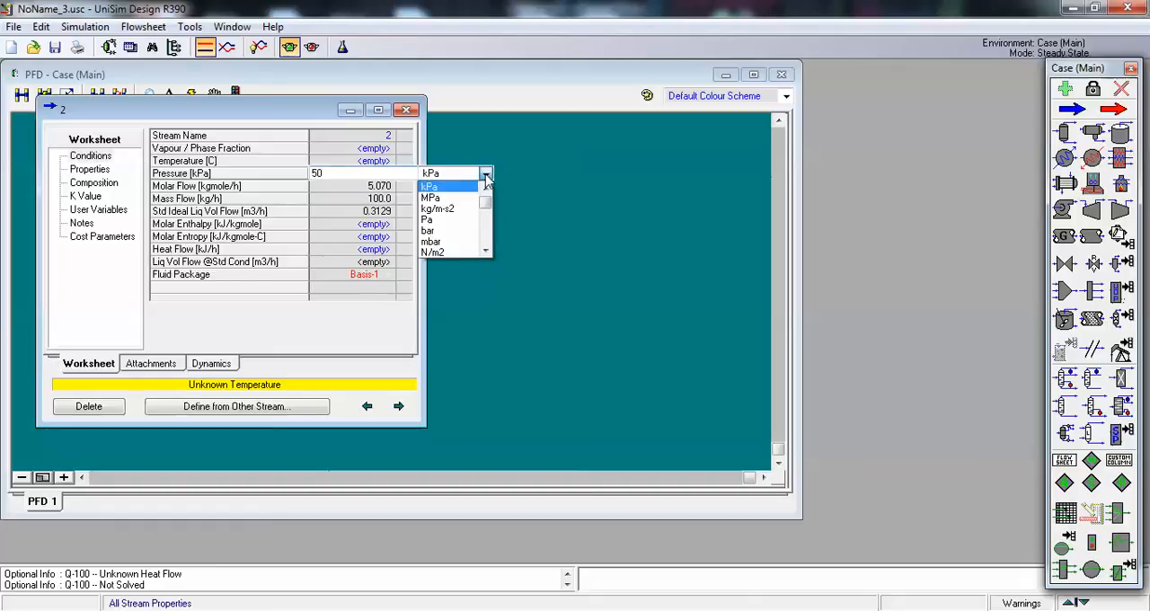
click(429, 231)
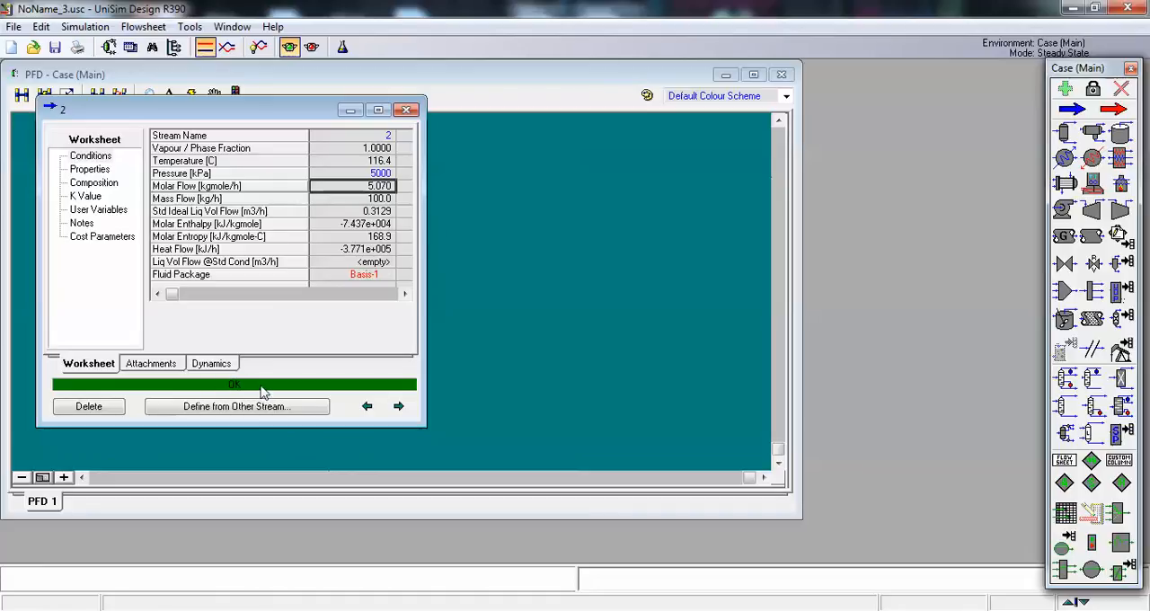
click(413, 111)
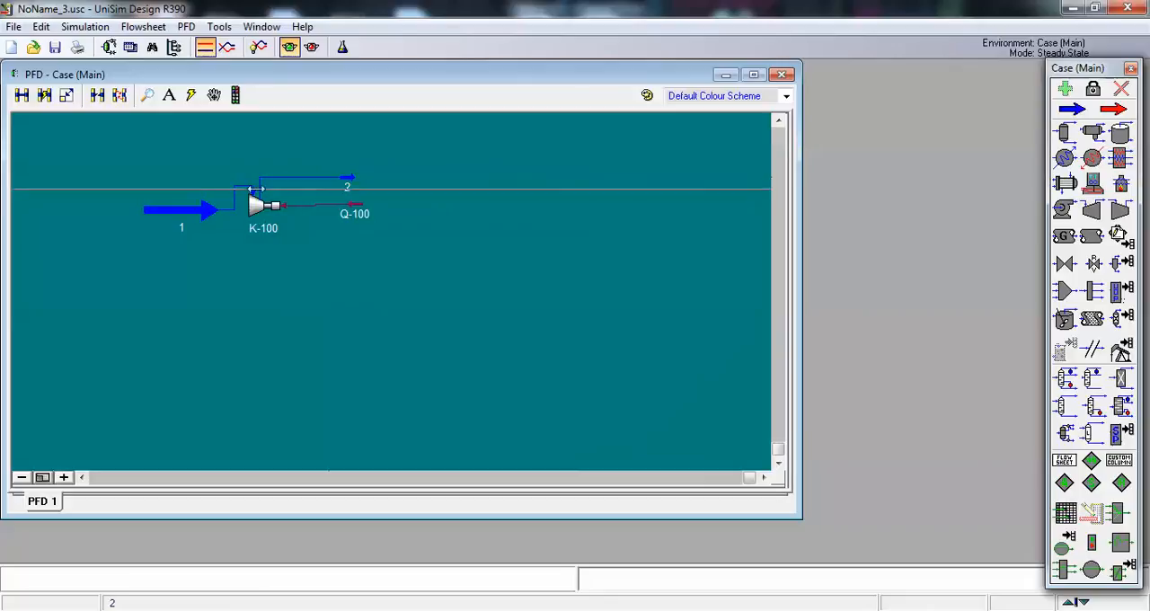
Step: Reread the problem statement in Word, and back in UniSim Design inspect the power of energy stream Q-100 and the conditions of exit stream 2
click(557, 610)
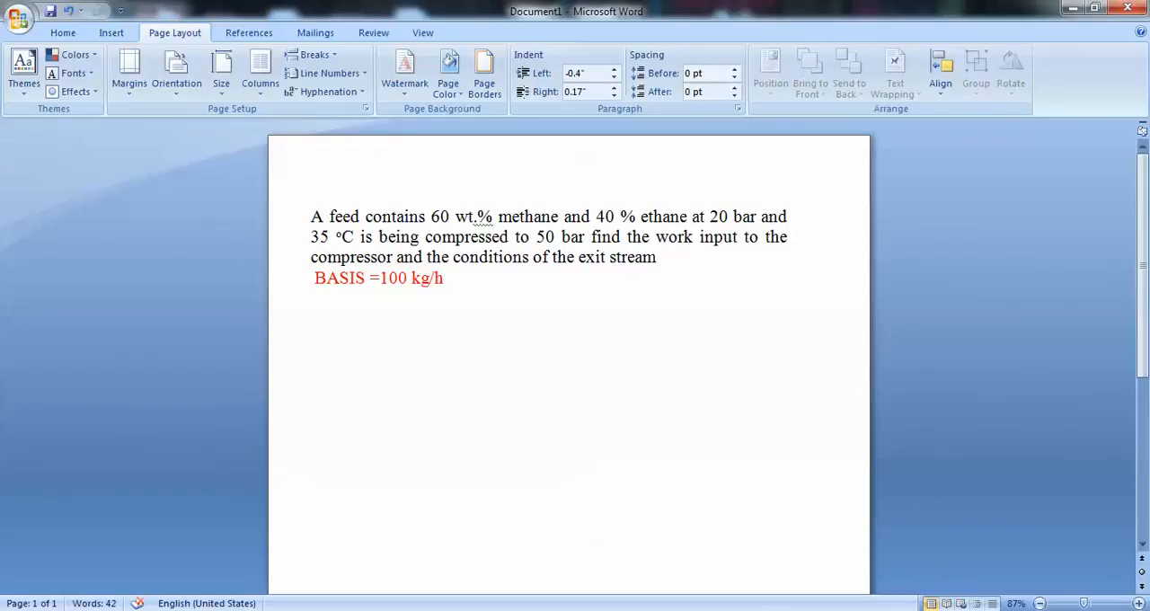
click(575, 610)
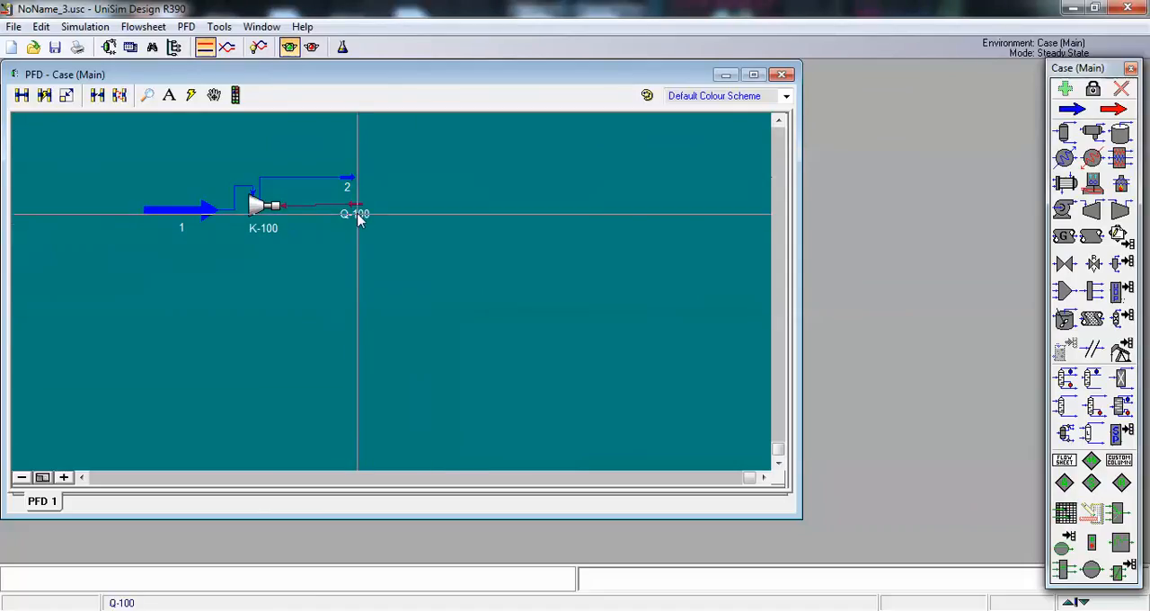
mouse_move(354, 212)
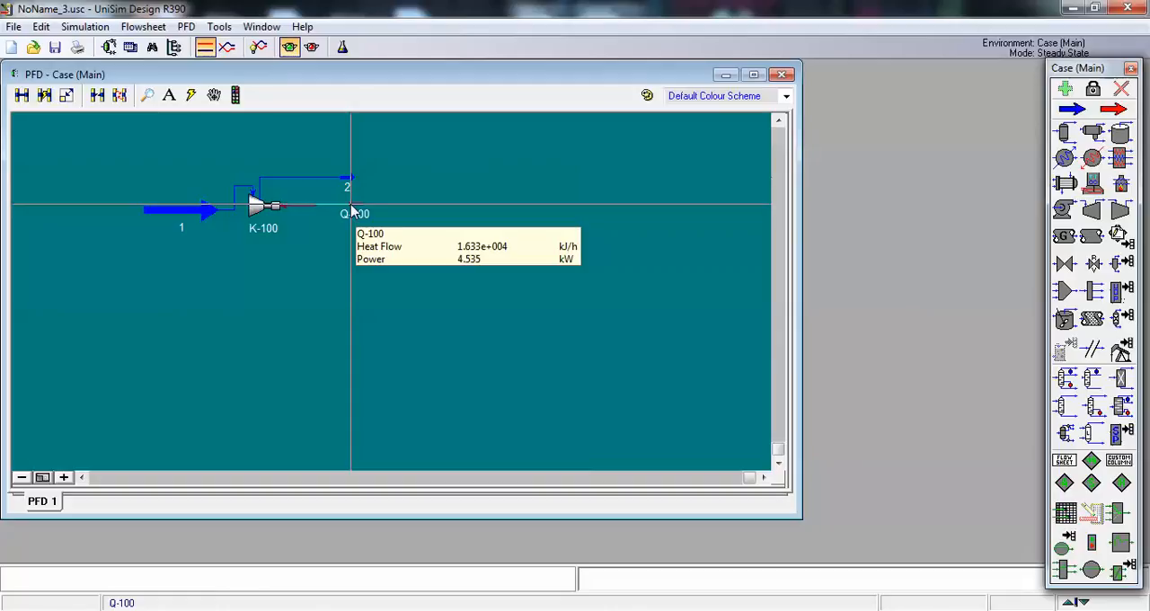
mouse_move(347, 180)
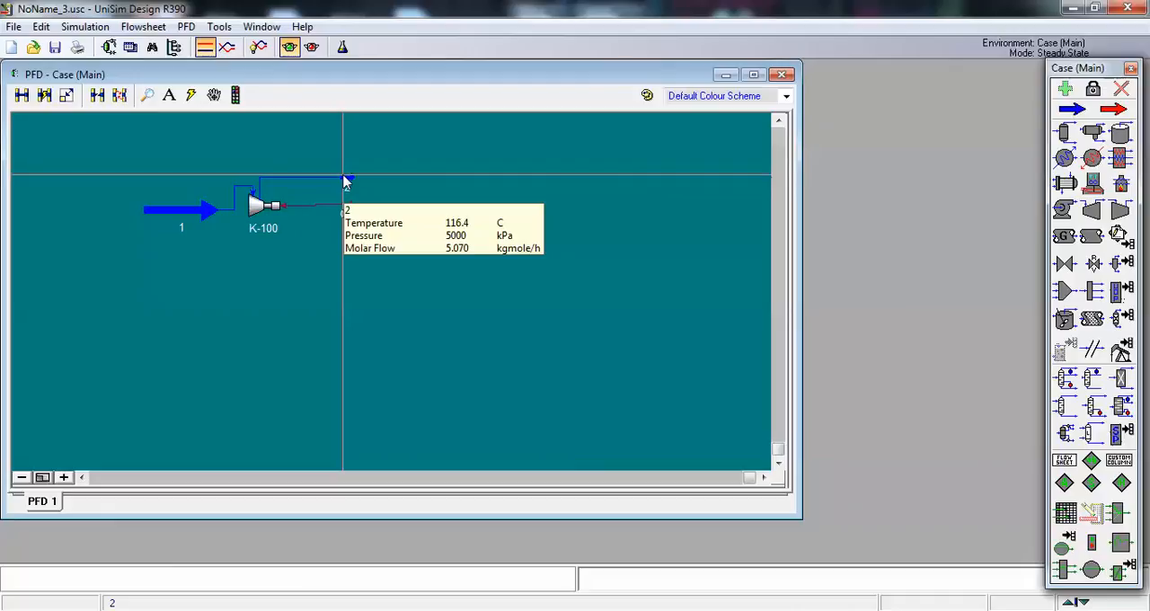
double_click(346, 180)
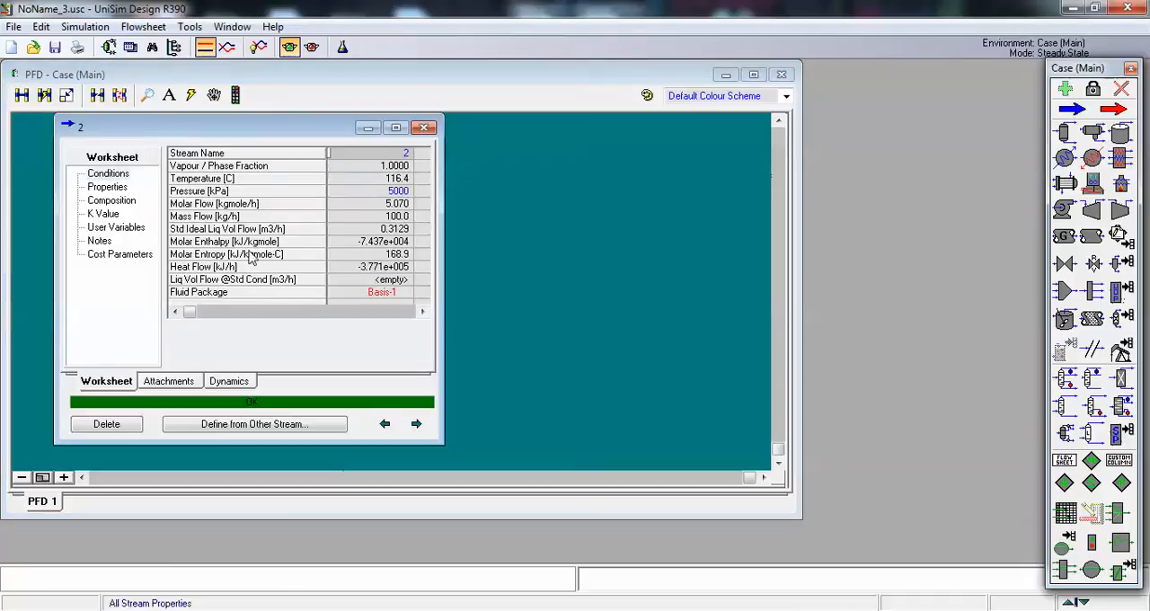
click(424, 128)
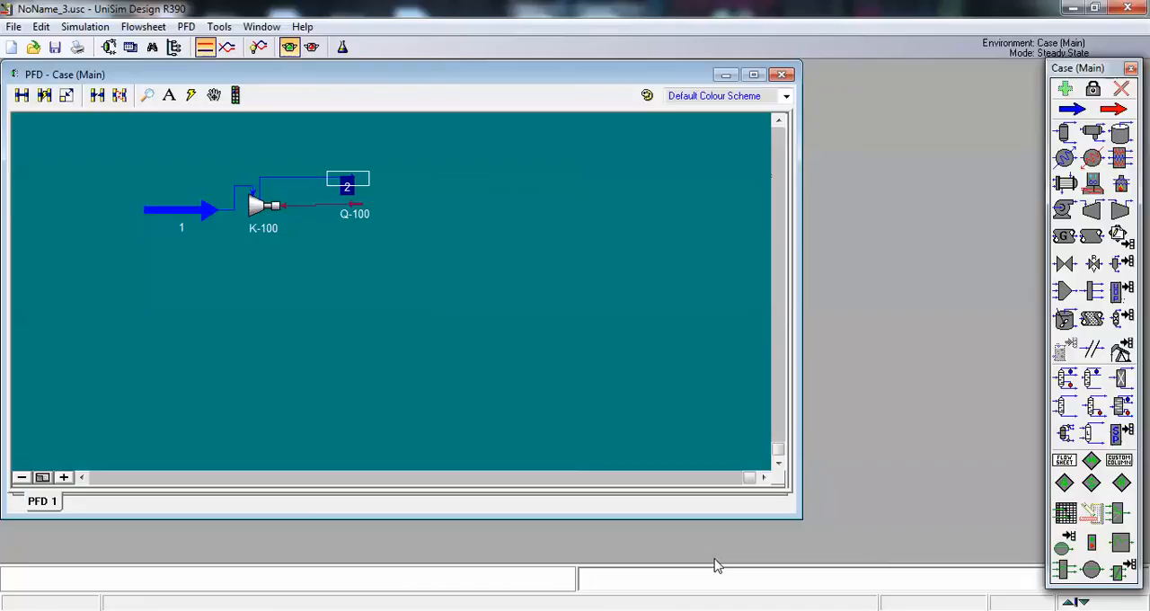